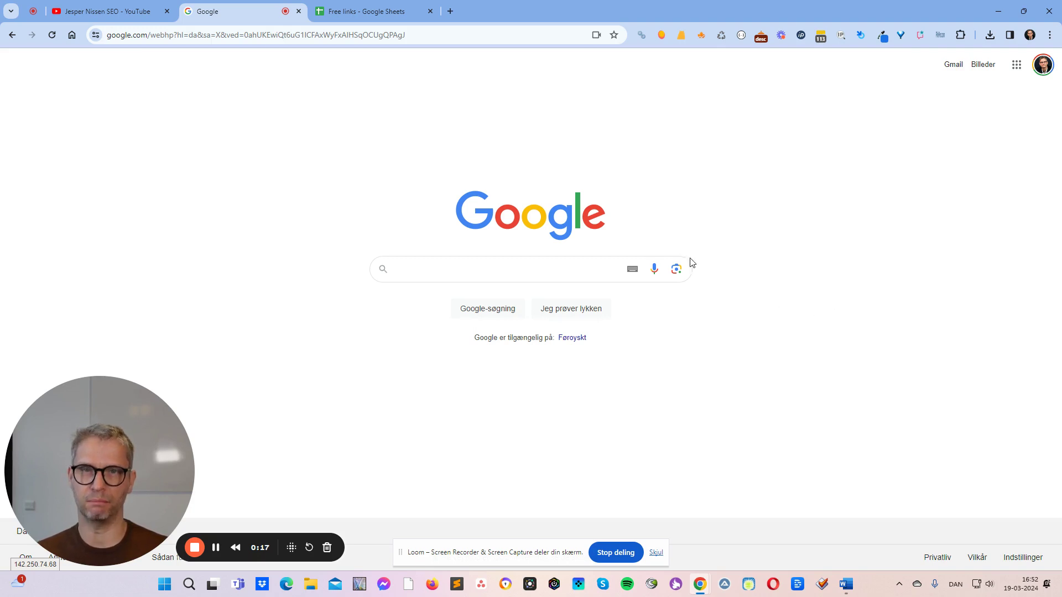
Step: Search Google for 'jesper nissen seo linktree' using the autocomplete suggestion
click(536, 271)
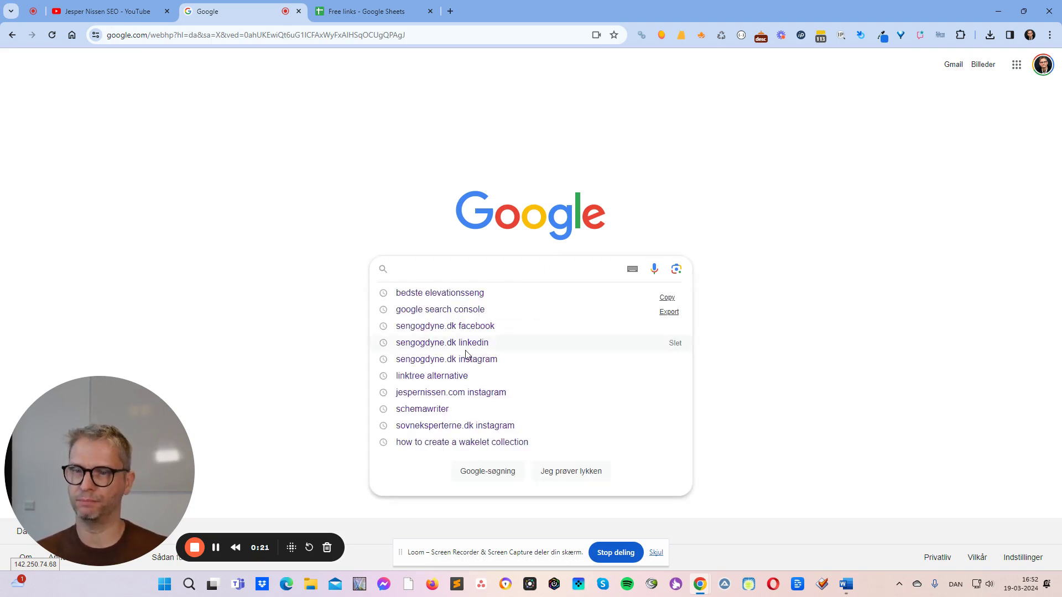
text(jesper n)
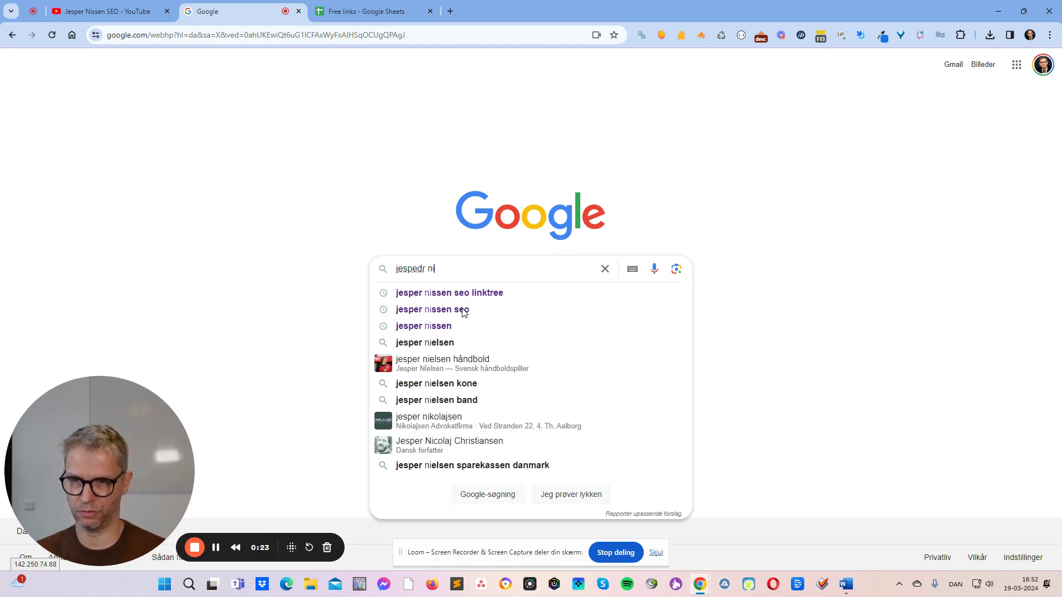
text(issen seo)
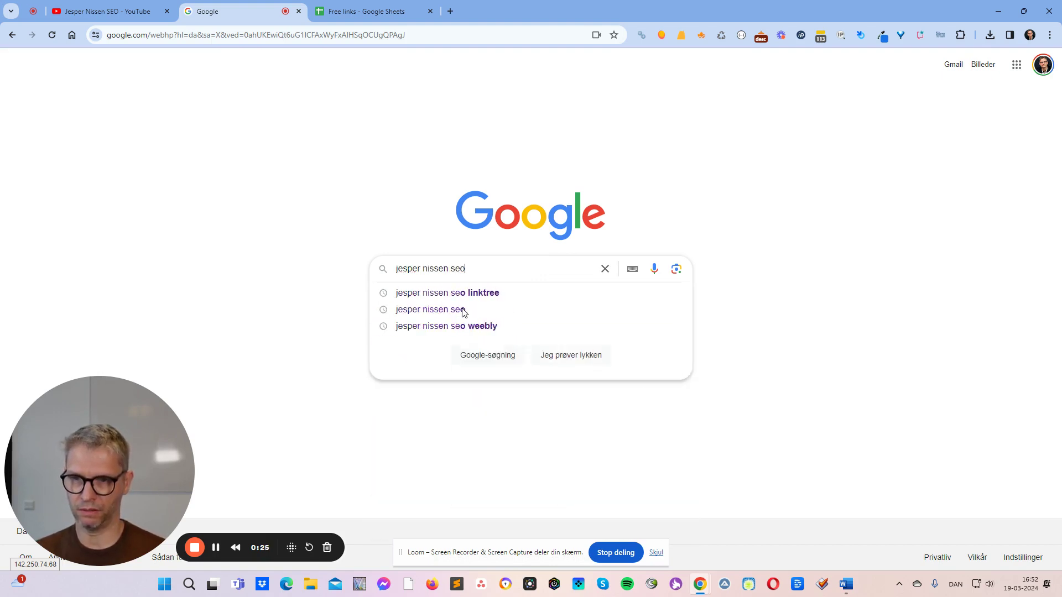
text( link)
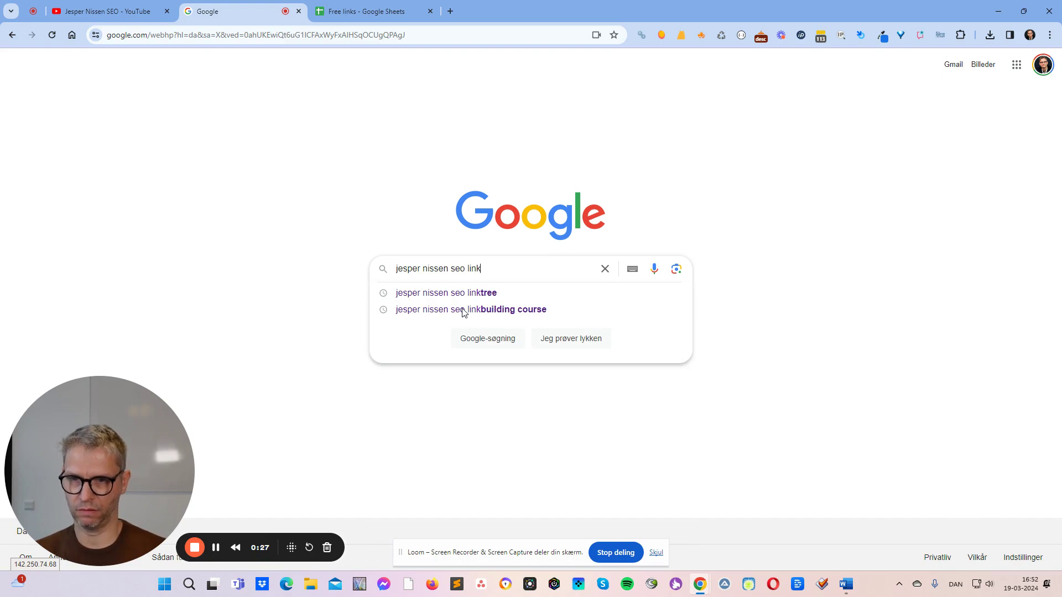
click(499, 294)
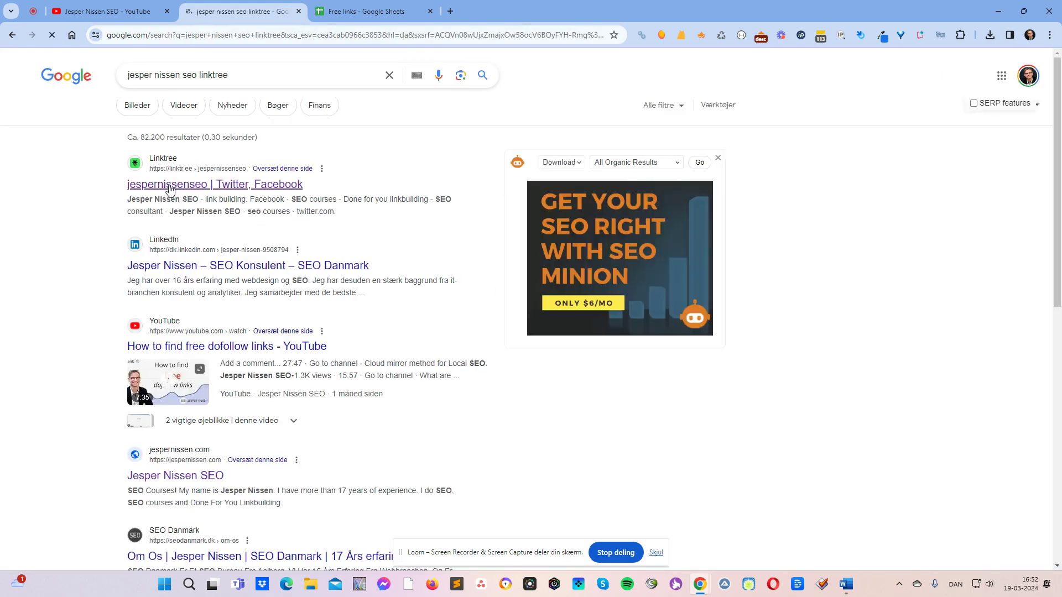
Step: Open the jespernissenseo Linktree profile and view its Mangools domain metrics (DA 93, PA 76)
click(171, 191)
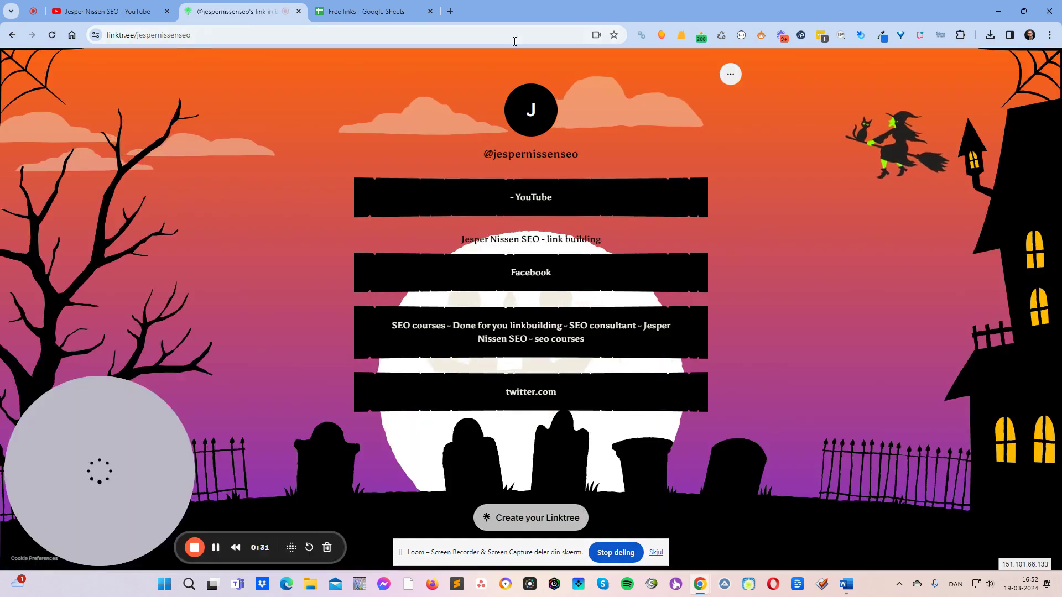
click(105, 12)
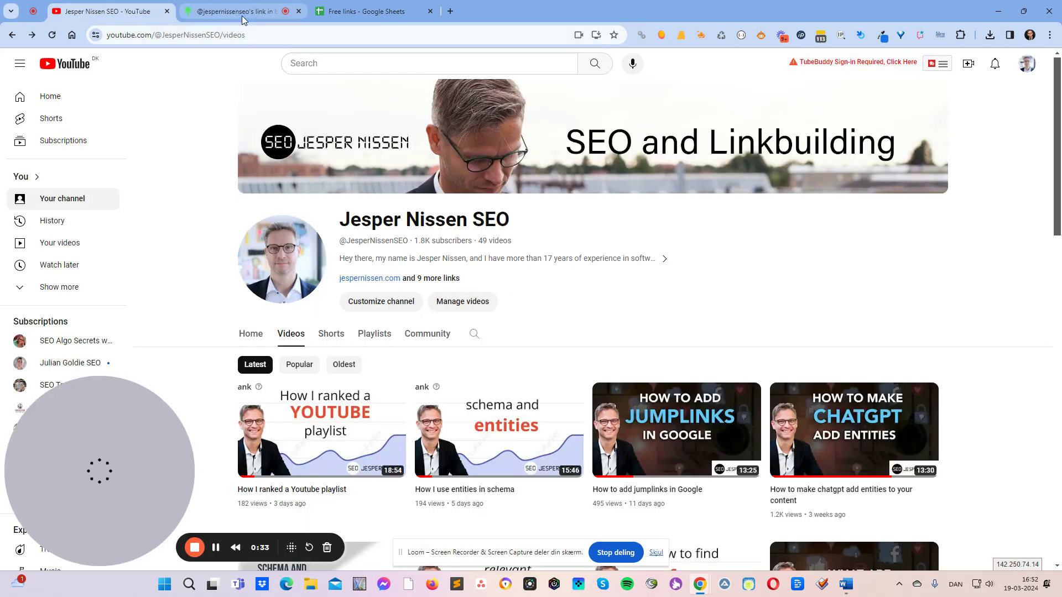
click(242, 12)
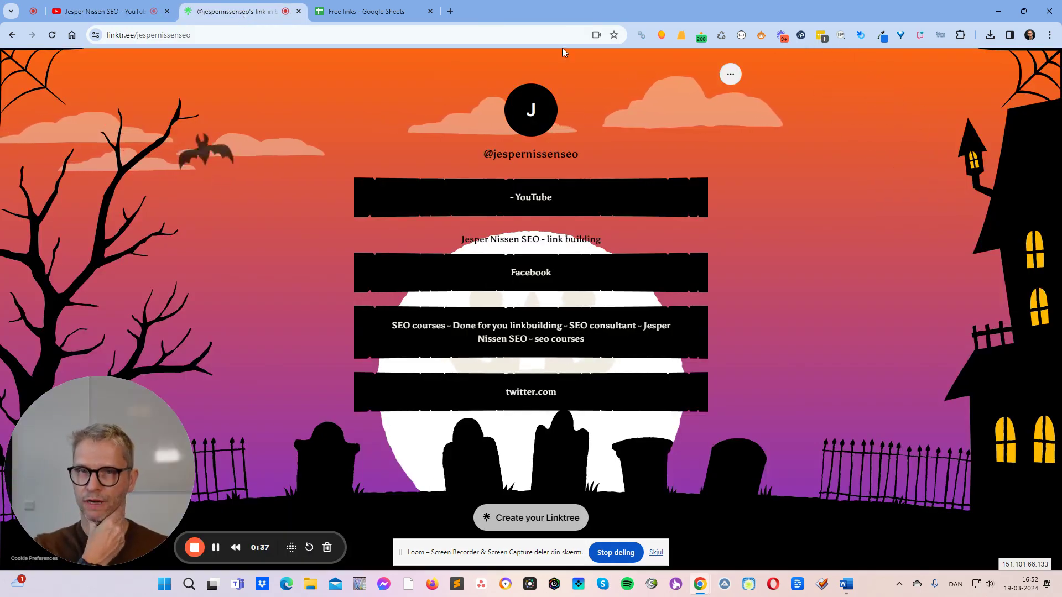
click(662, 35)
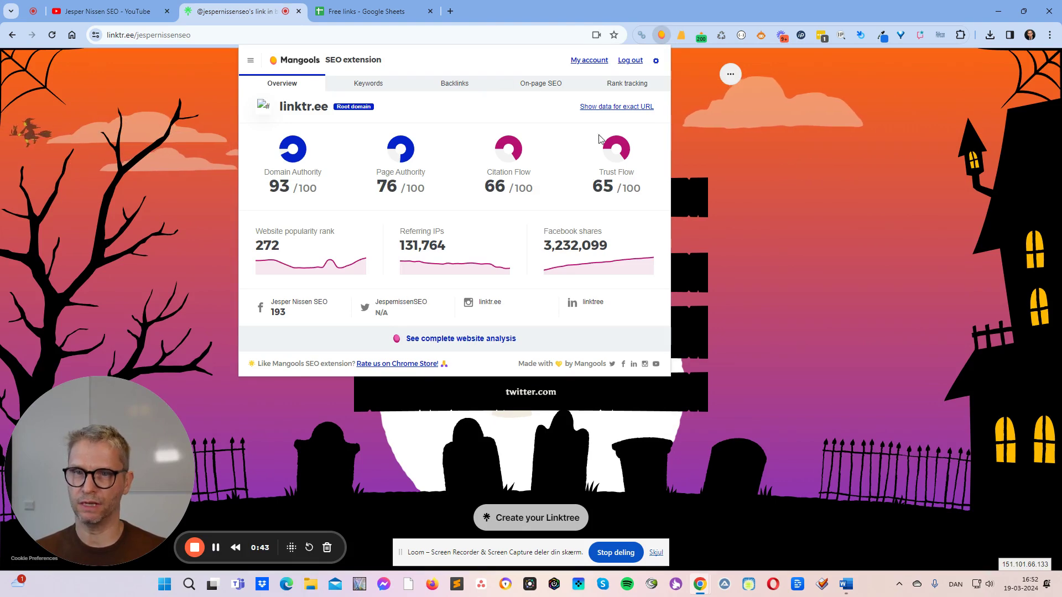
Step: Show Mangools data for the exact linktr.ee/jespernissenseo URL, then dismiss the metrics panel
click(616, 107)
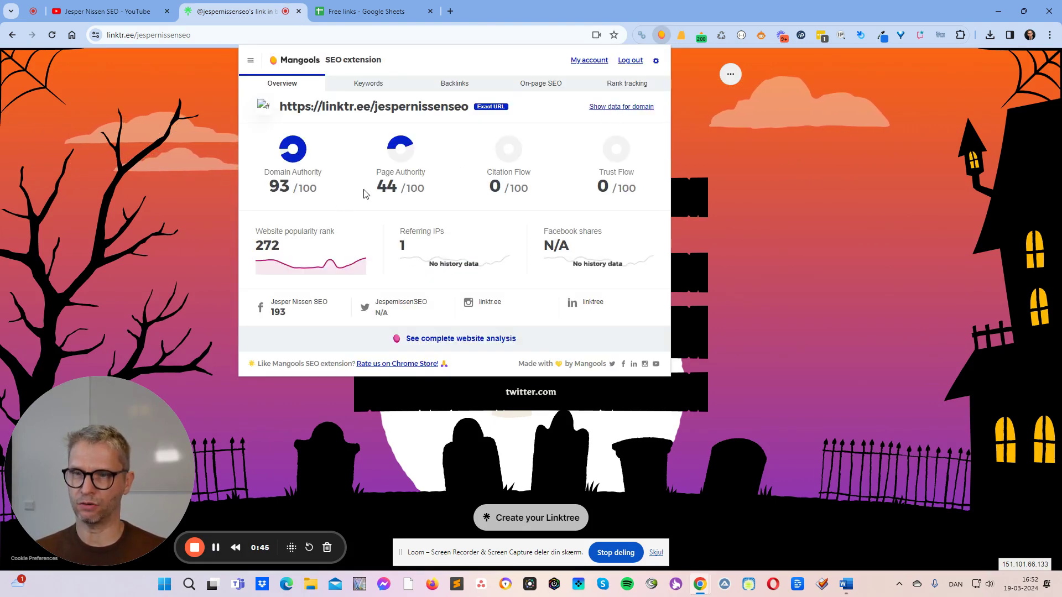
click(940, 268)
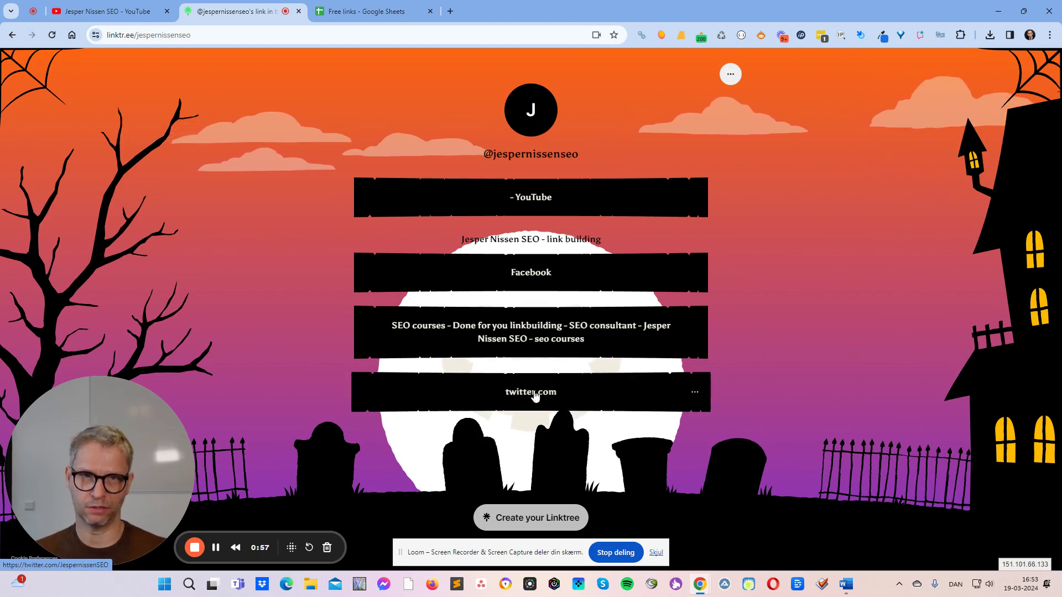
Step: Replace the Linktree address with a Google search for 'jesper nissen seo linktree'
click(223, 33)
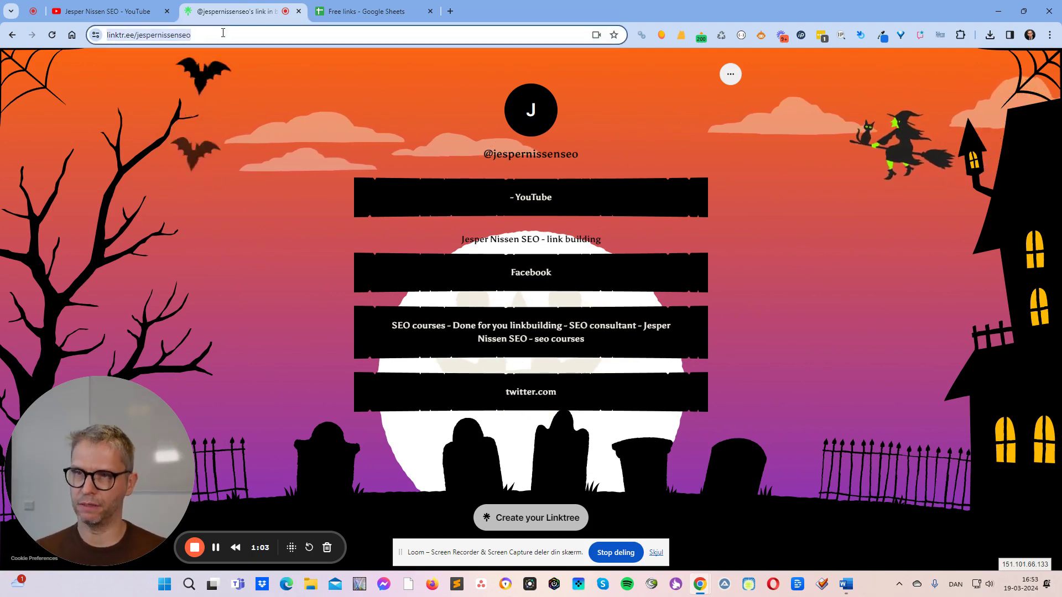
text(jesper nissen seo linktree)
key(Return)
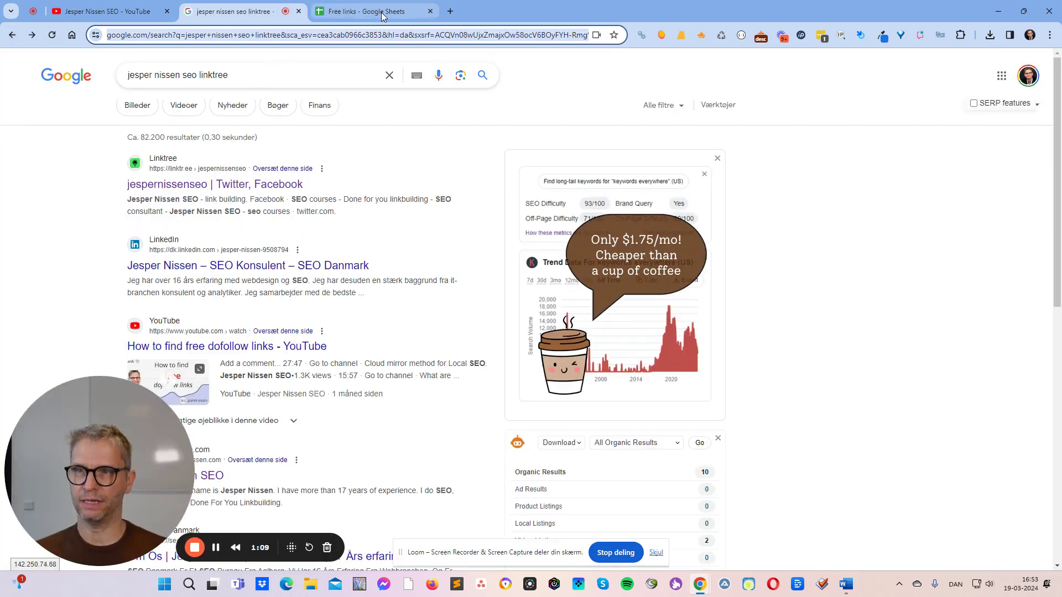
Step: Open the 'jespernissenseo | Twitter, Facebook' Linktree result from the search page
click(290, 75)
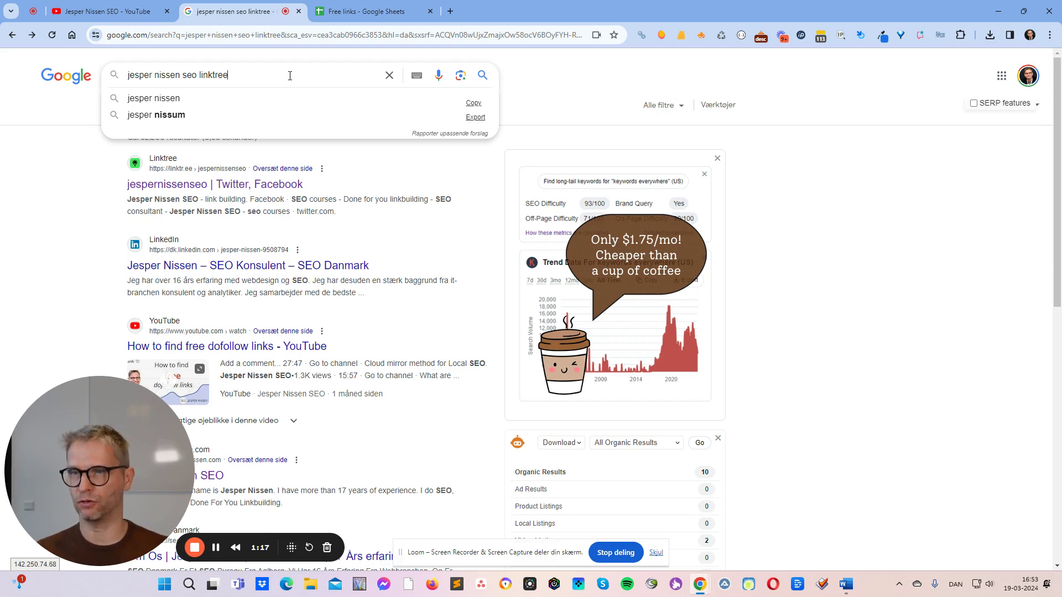
click(221, 184)
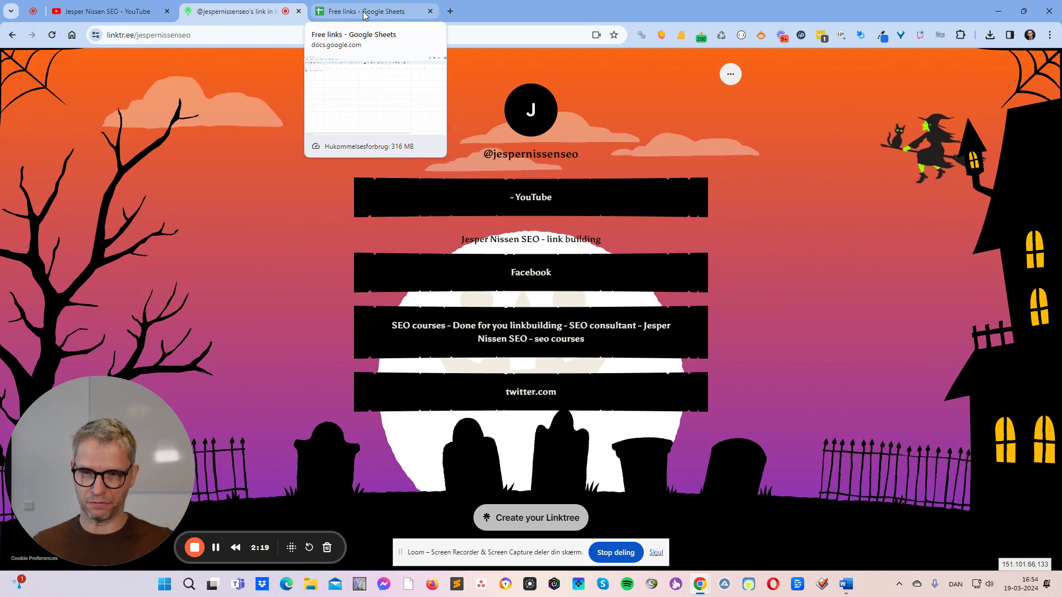
Step: Open the SEO courses page, dismiss the newsletter popup and copy 'SEO Courses for Beginners'
click(546, 335)
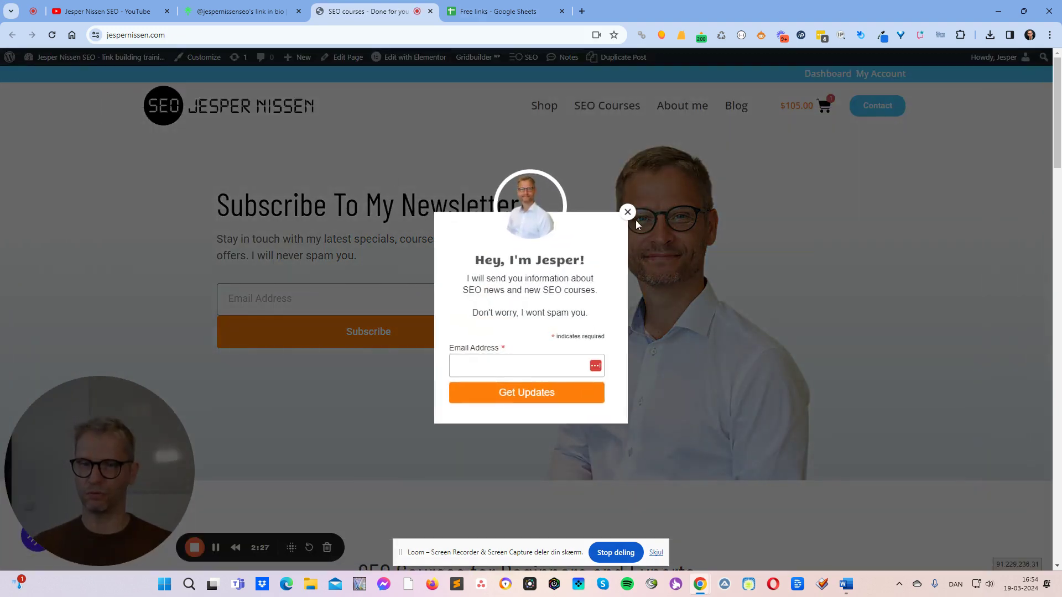
click(626, 212)
scroll(1021, 252, down, 8)
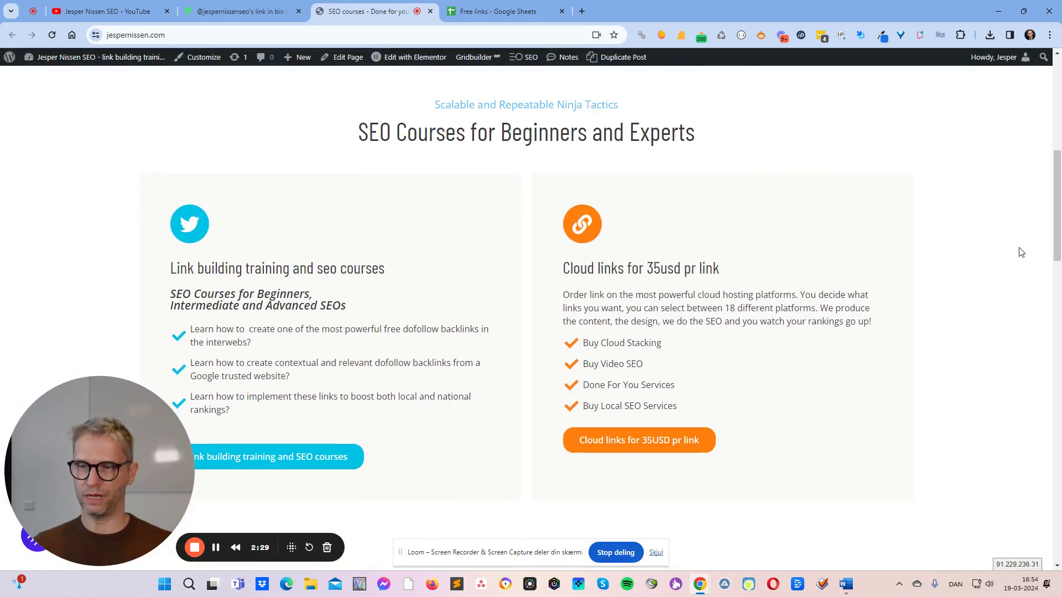
drag(359, 129, 587, 135)
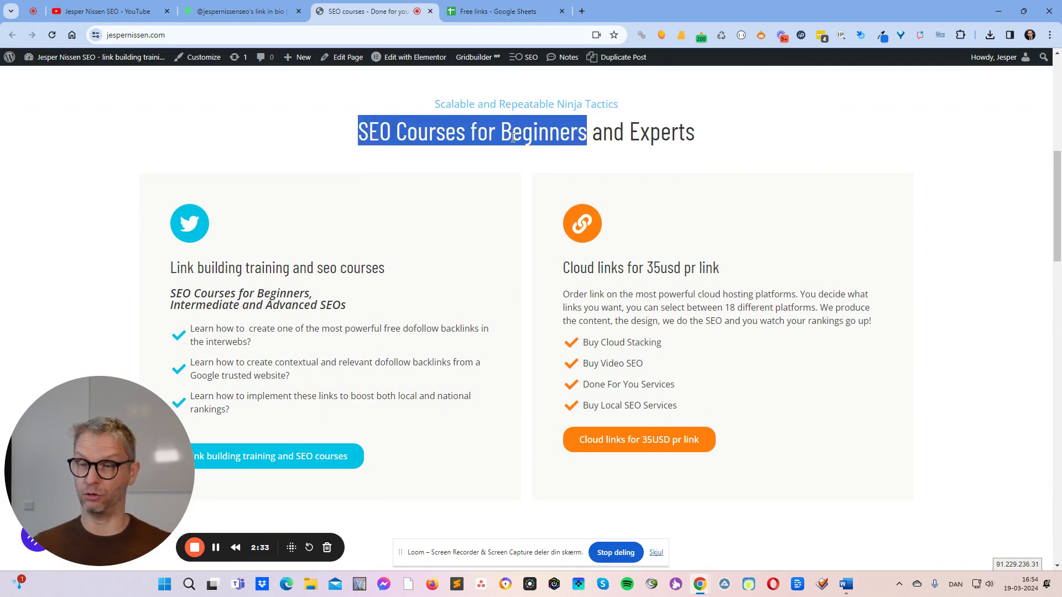
right_click(545, 137)
click(607, 145)
click(638, 159)
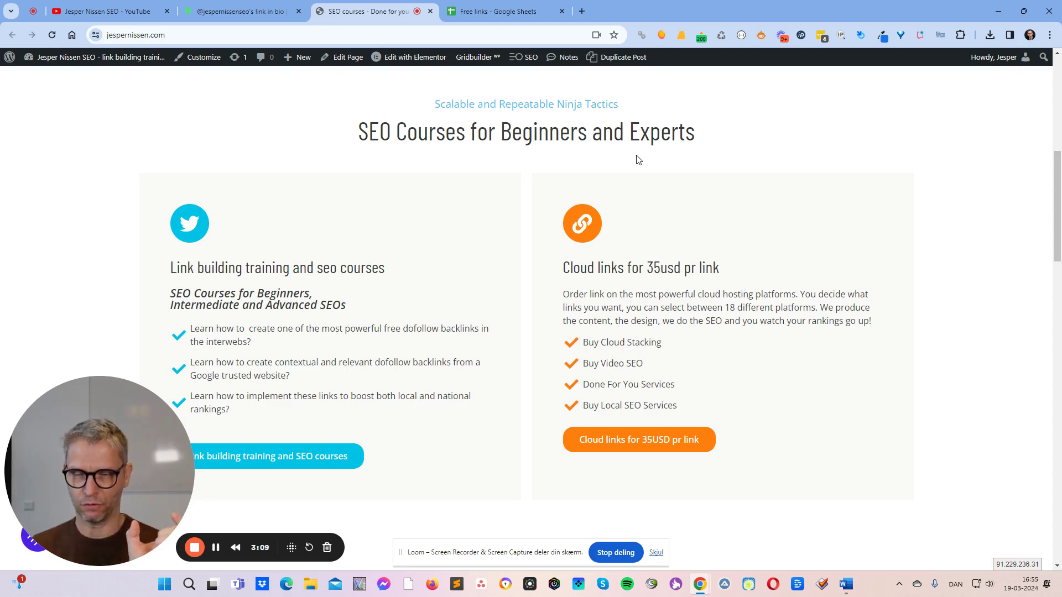
Step: In the Free links sheet, enter the heading 'URL' in cell C1
click(504, 16)
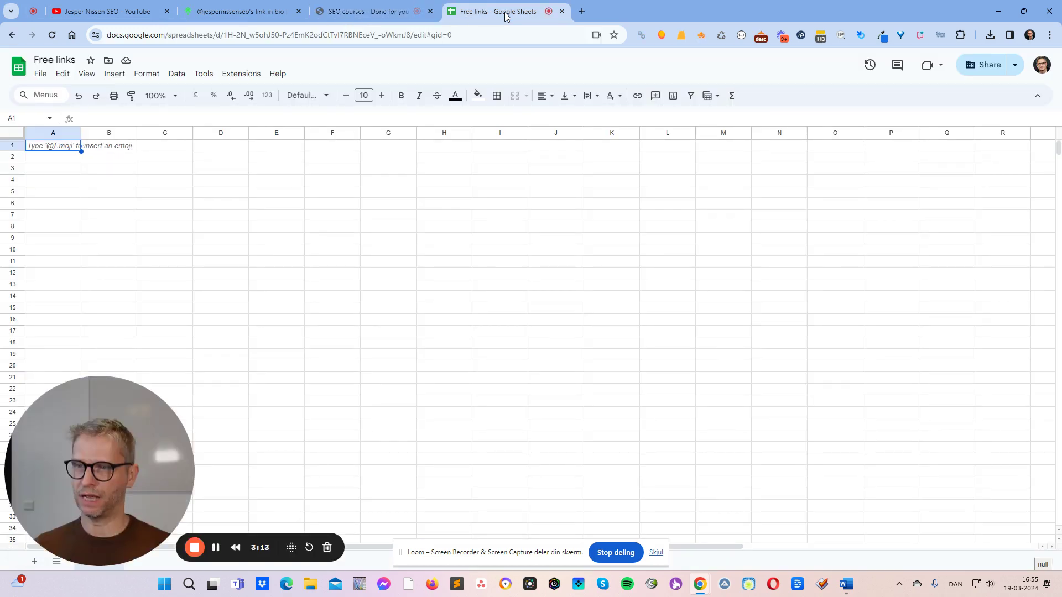
click(184, 148)
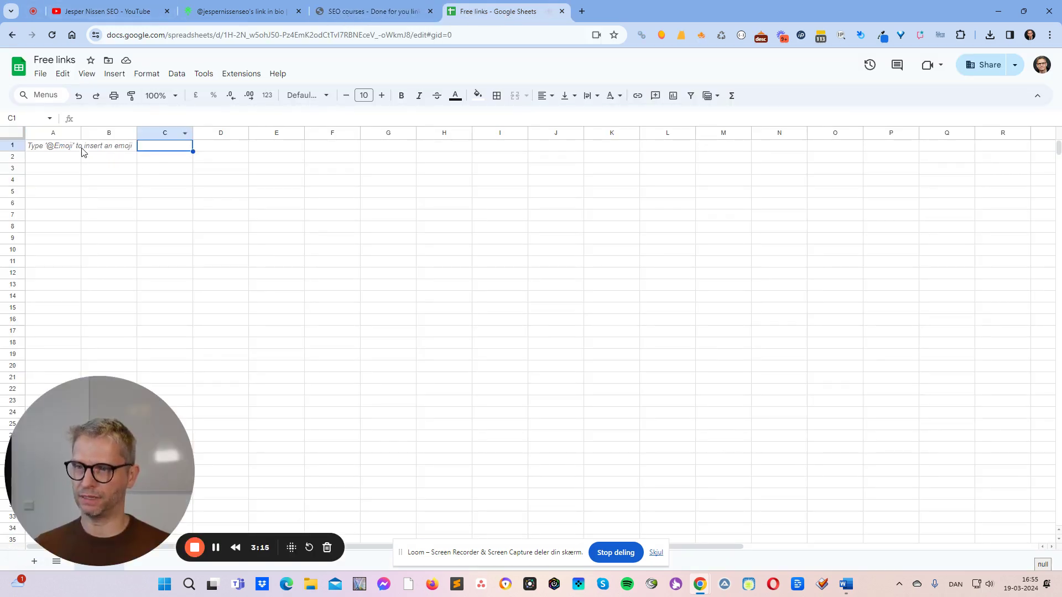
click(79, 150)
click(188, 158)
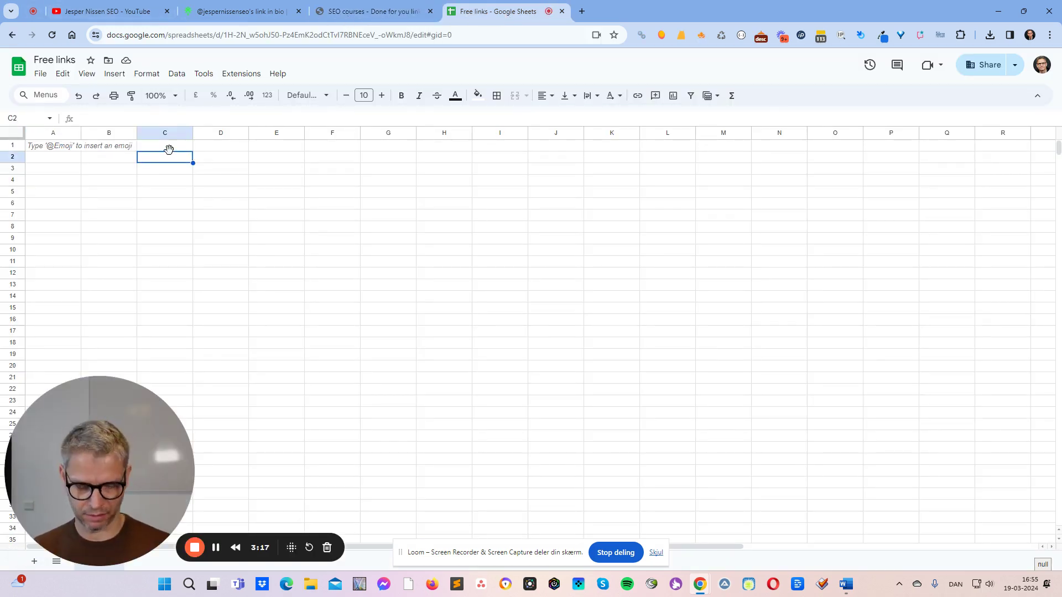
click(170, 147)
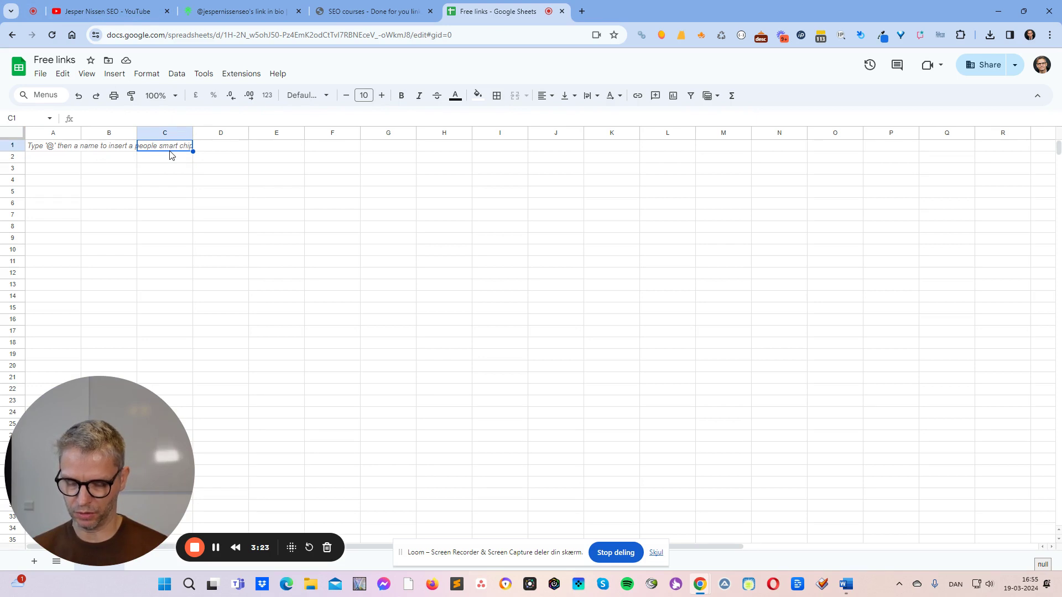
text(URL)
key(Return)
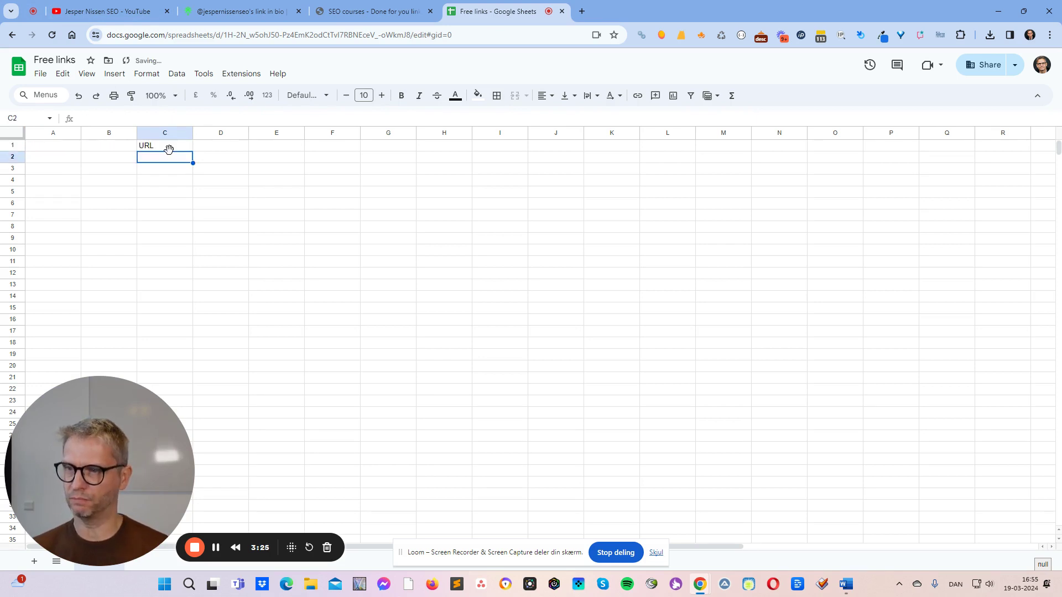
Step: Paste the Linktree profile URL into C2 and add 'DA' and 'PA' headings in D1 and E1
click(243, 13)
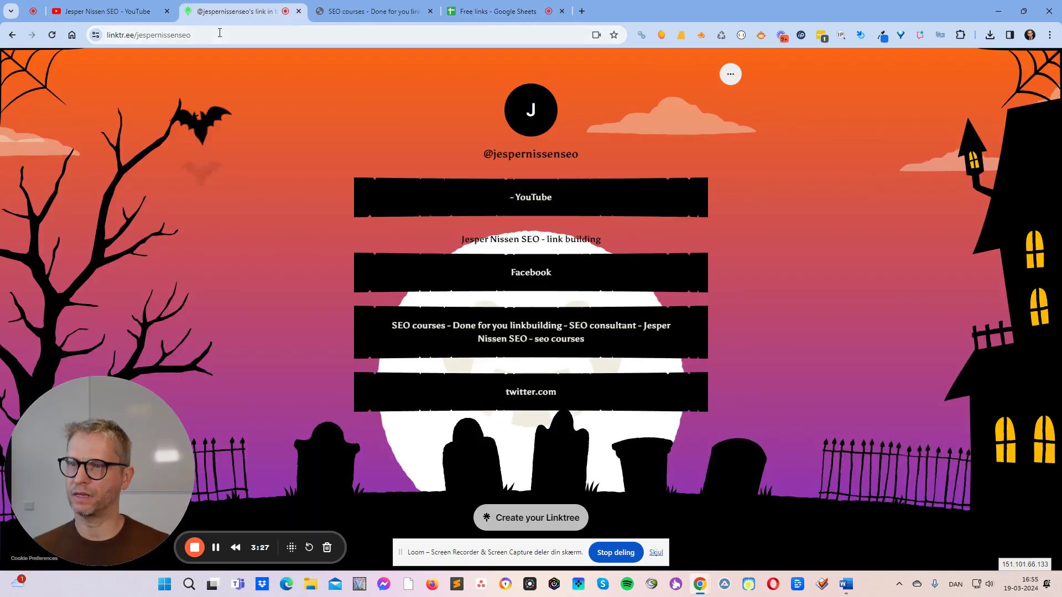
click(523, 13)
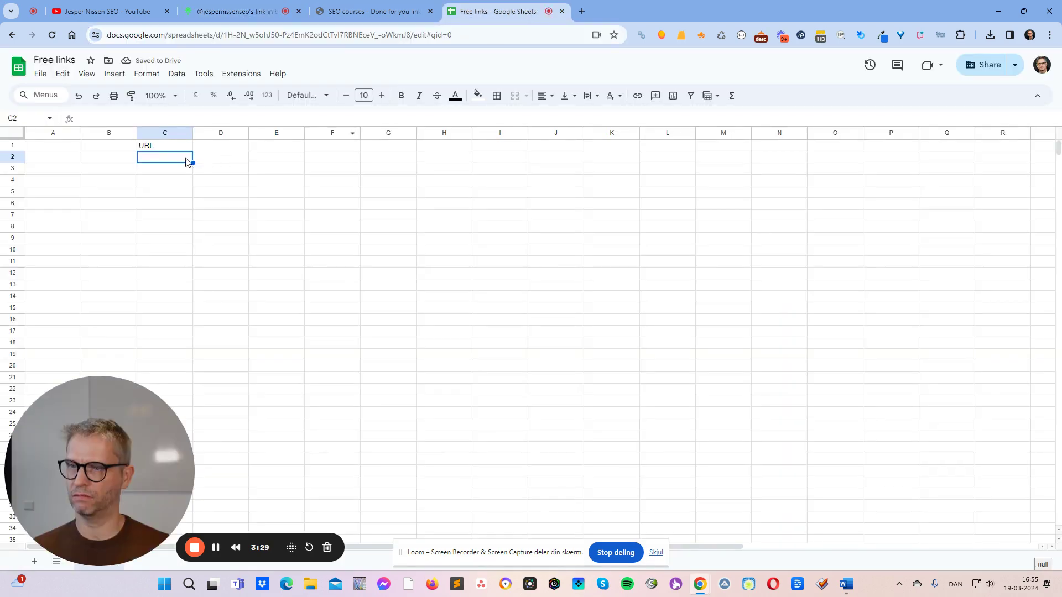
key(ctrl+v)
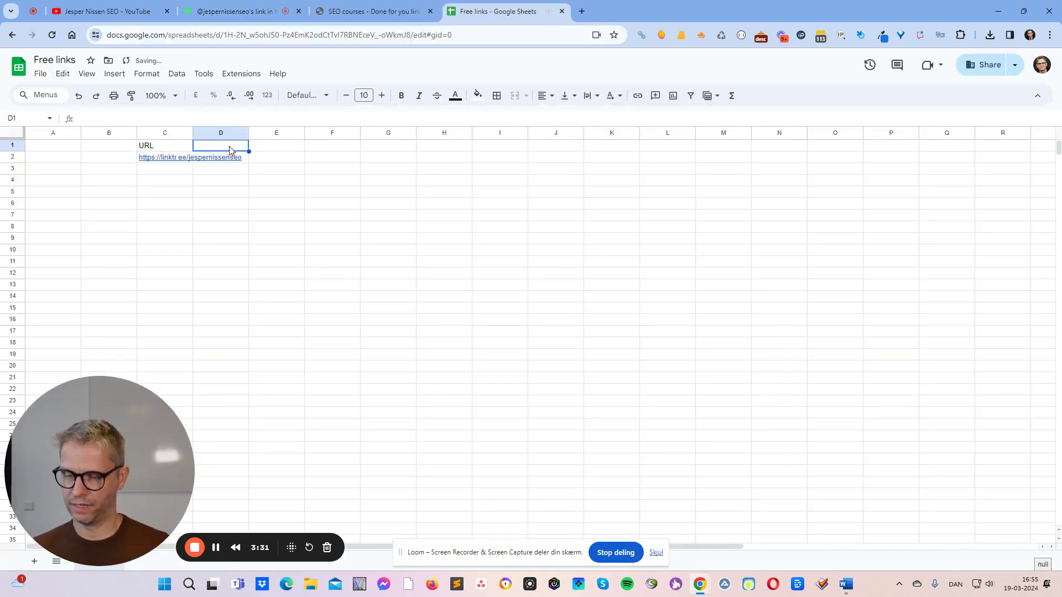
text(DA)
key(Tab)
text(PA)
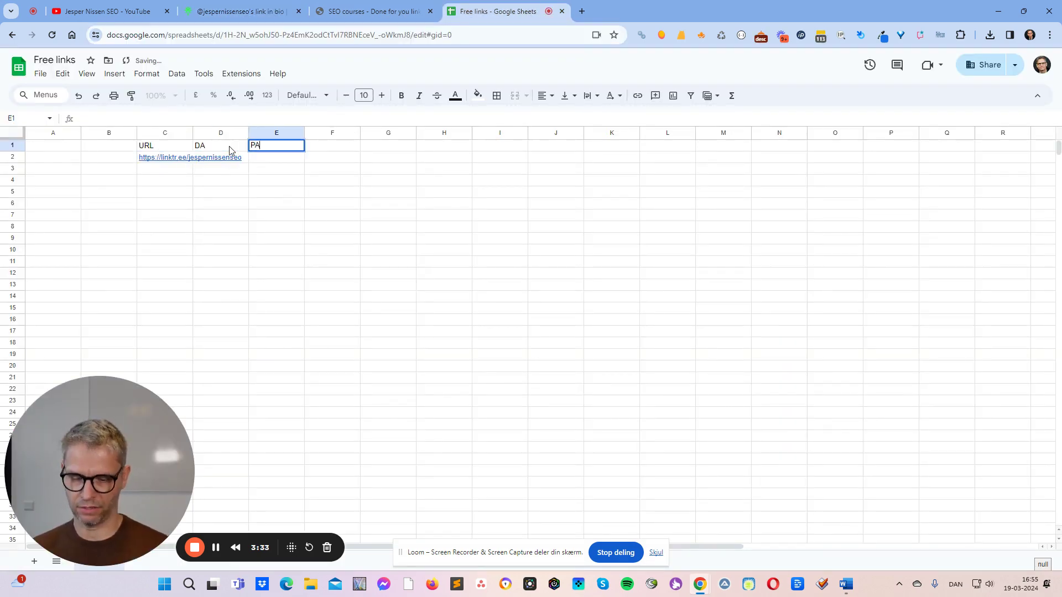
click(386, 17)
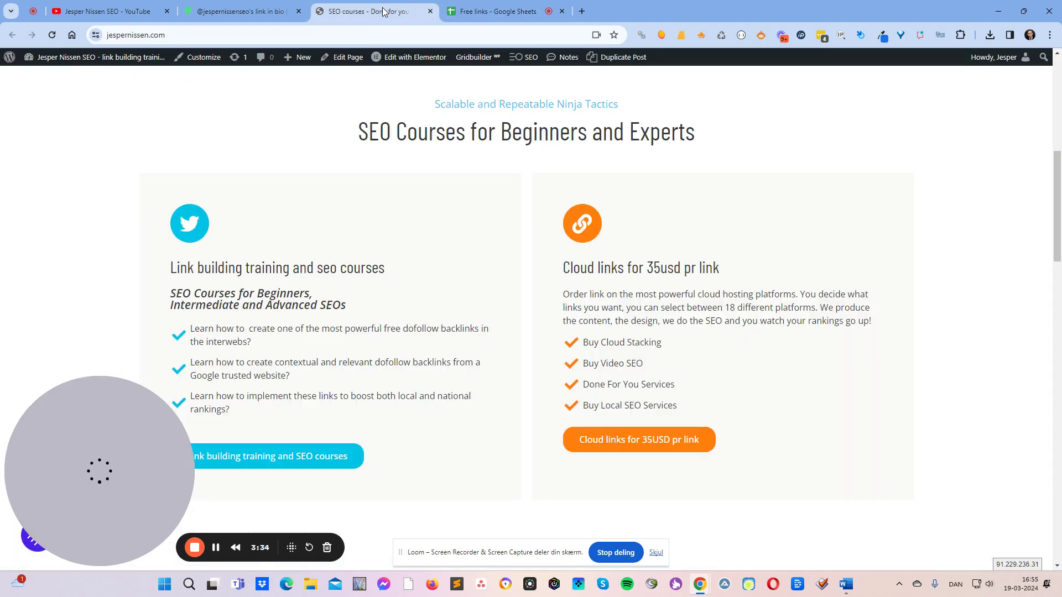
click(261, 16)
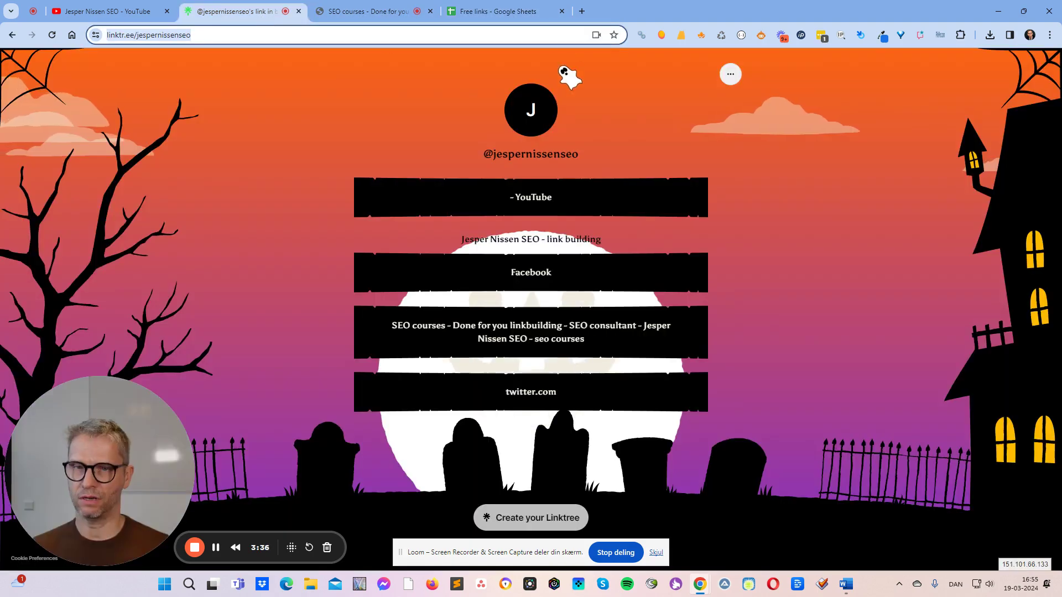
Step: Read the exact-URL Mangools metrics and enter DA 93 in D2 and PA 44 in E2
click(661, 34)
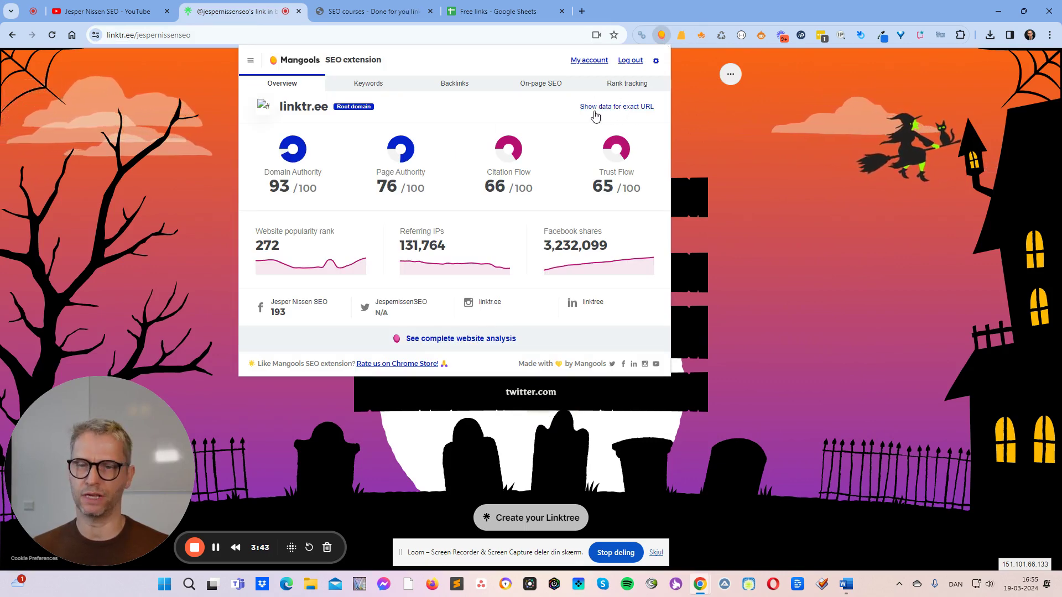
click(635, 108)
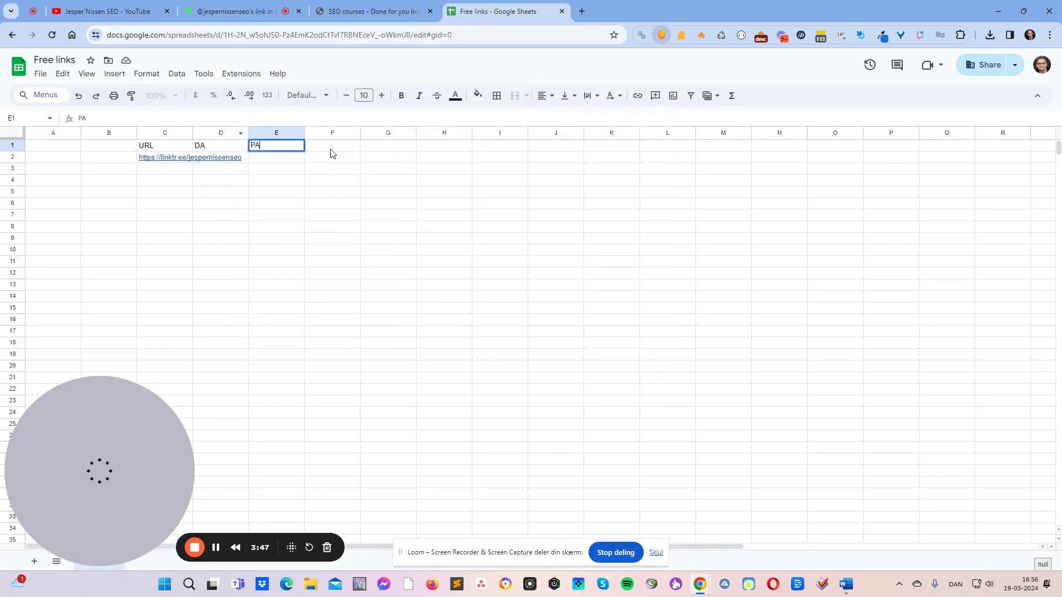
click(469, 13)
click(273, 155)
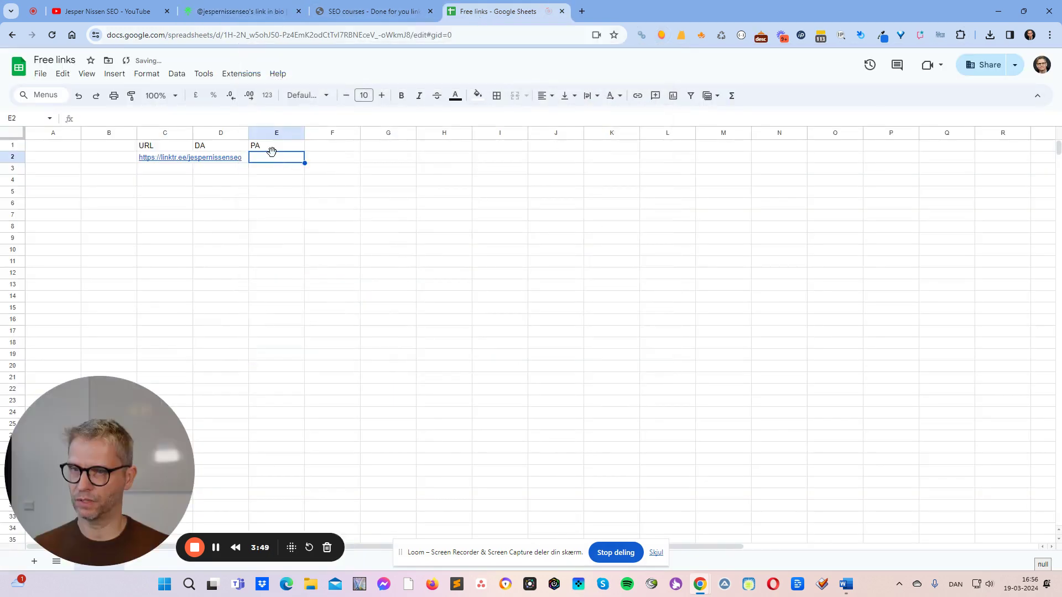
key(Left)
text(9)
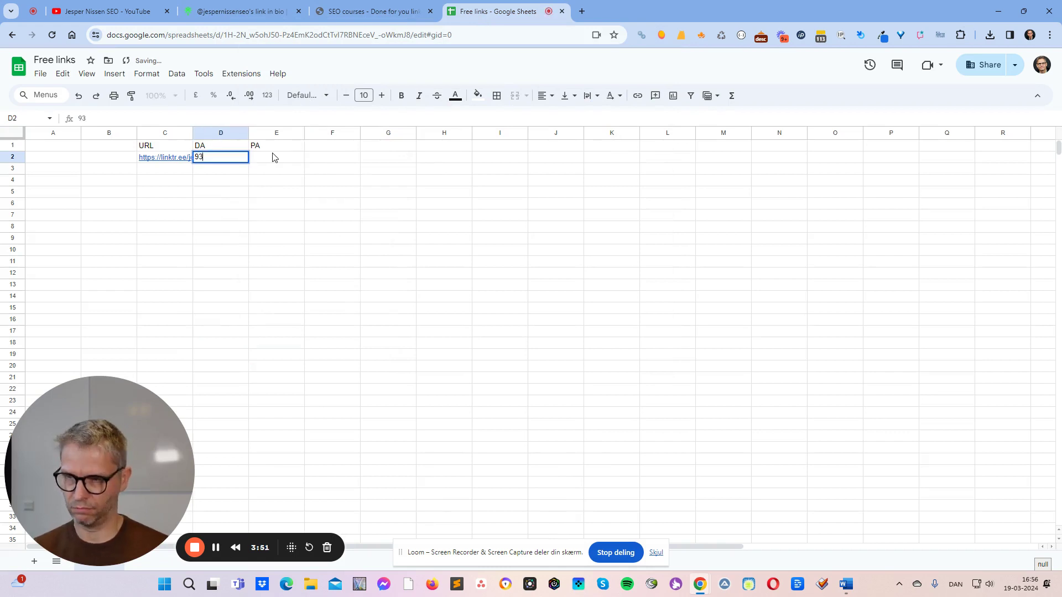
click(272, 157)
text(44)
key(Tab)
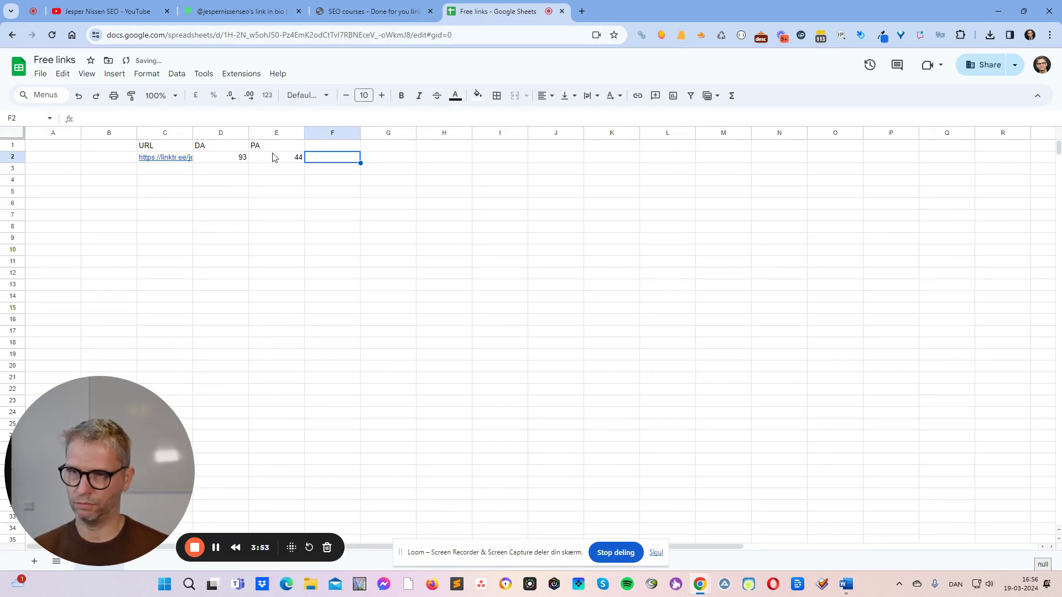
Step: Add a 'Date' heading in F1 and date the Linktree entry 1 February 2024
key(Up)
text(>D)
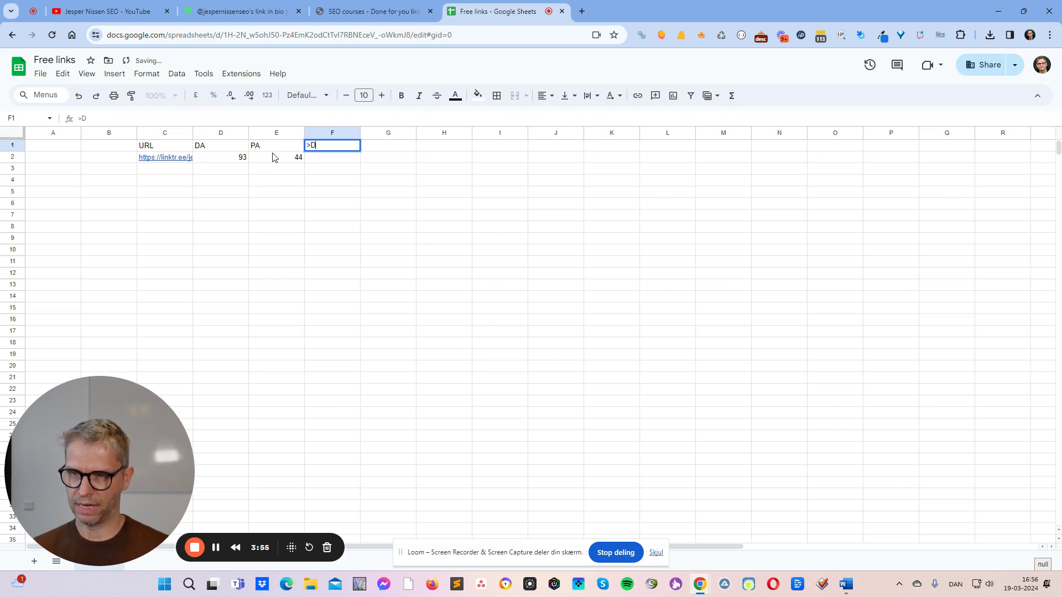
key(BackSpace)
key(BackSpace)
text(D)
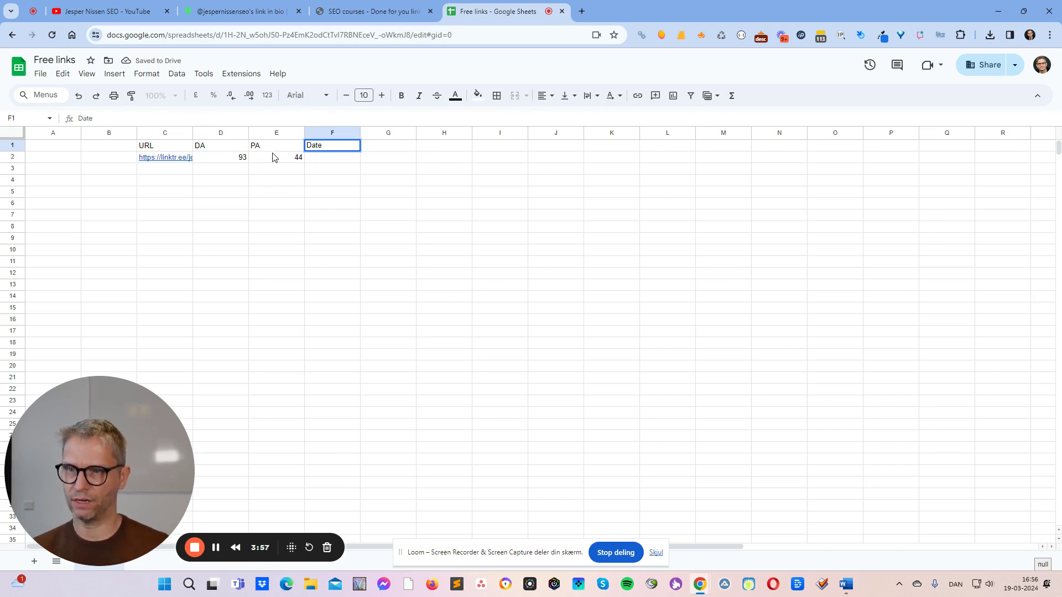
key(Return)
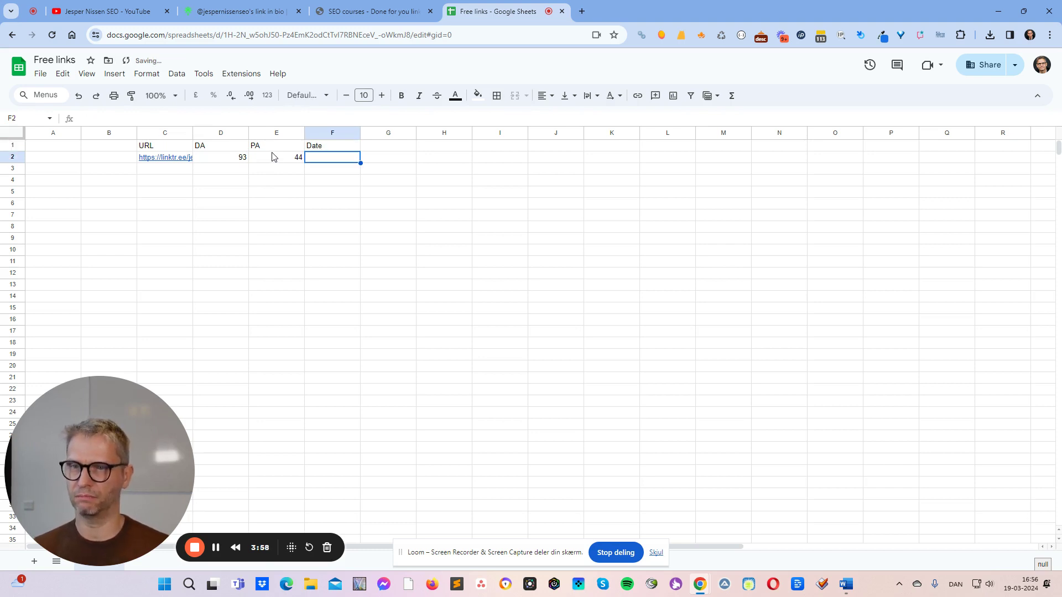
click(257, 13)
click(502, 17)
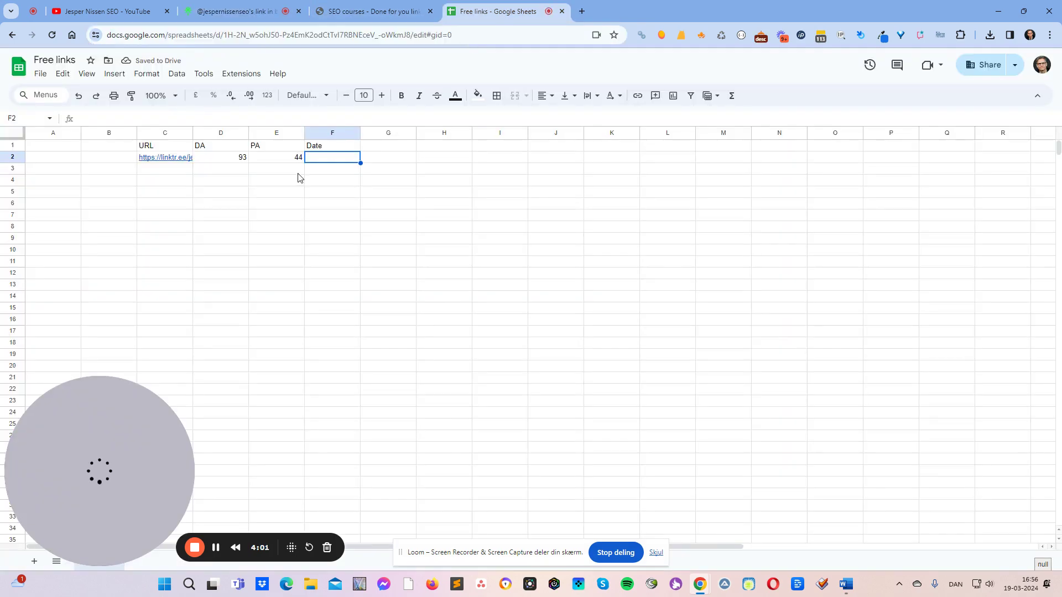
text(1 febrau)
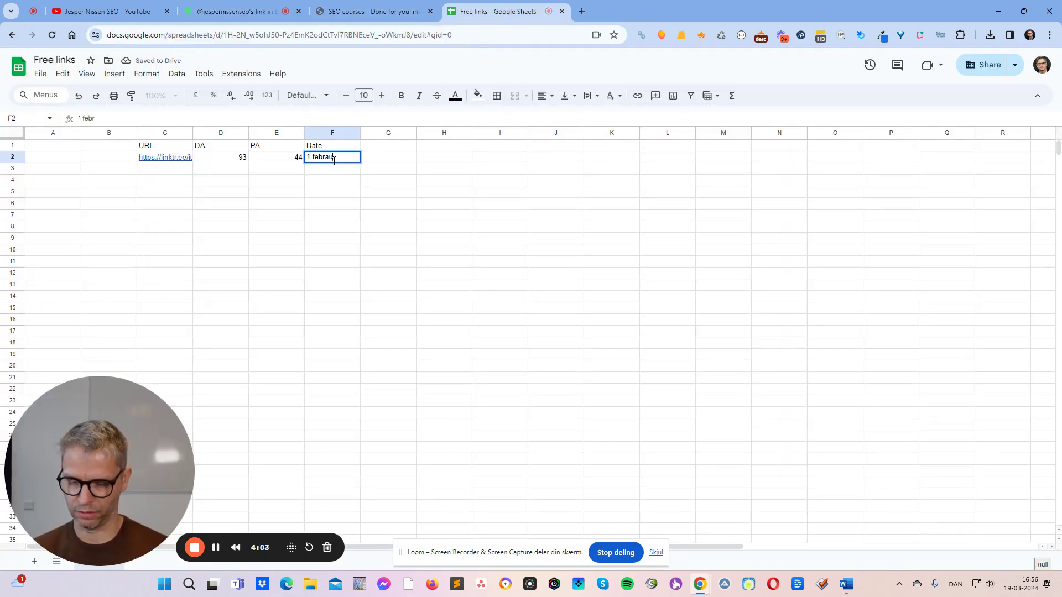
key(BackSpace)
key(BackSpace)
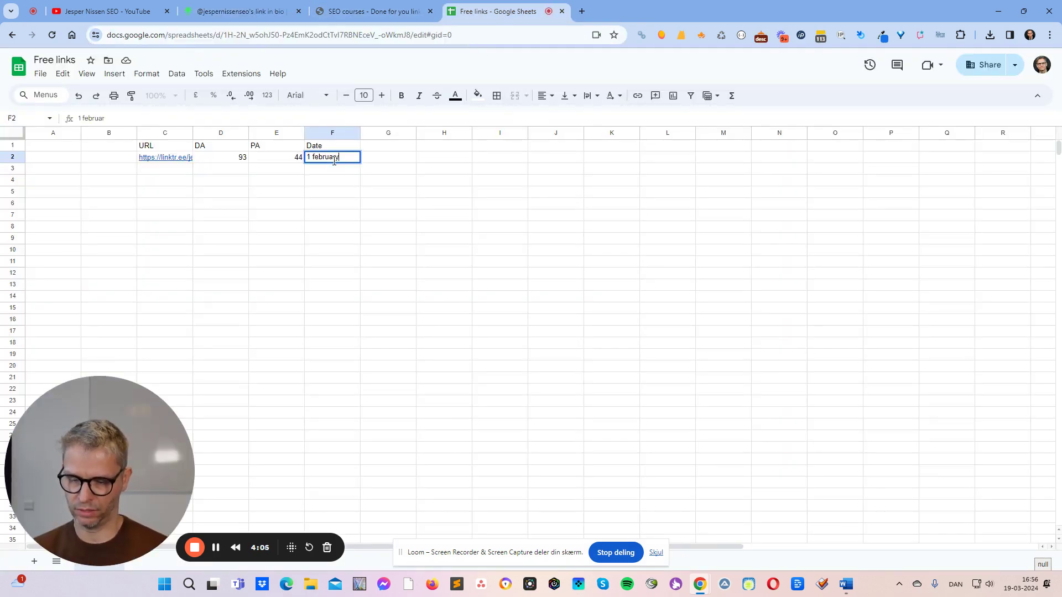
key(Return)
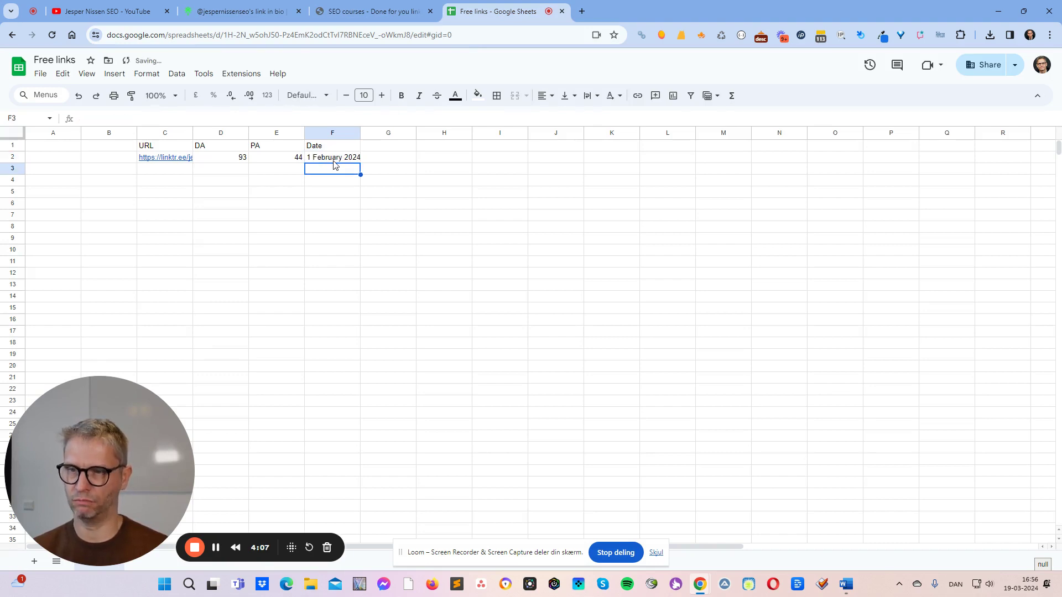
click(388, 159)
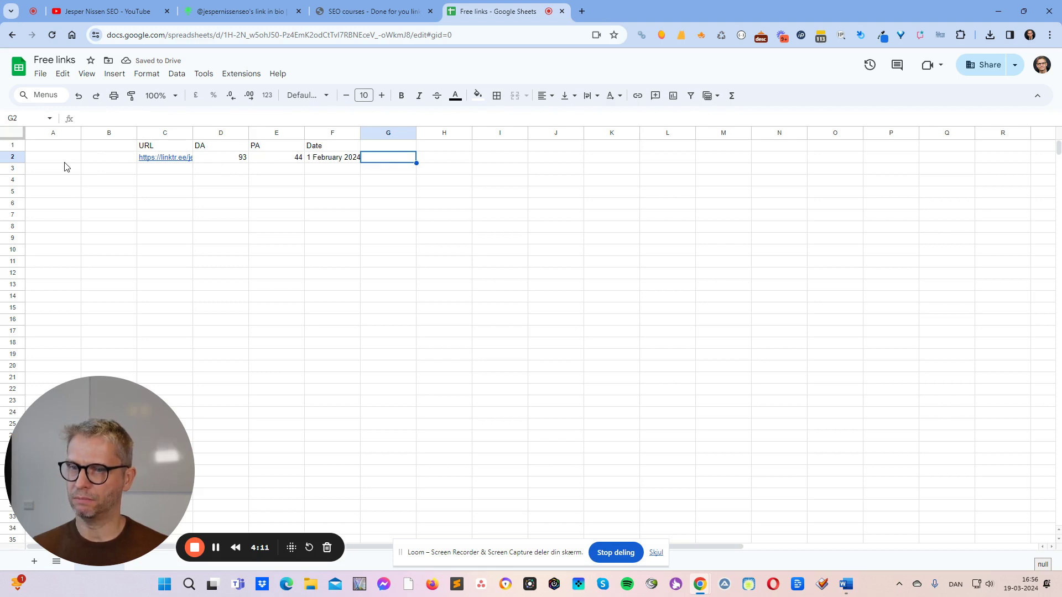
Step: Format header row 1 with black fill, white bold text and font size increased twice
click(13, 144)
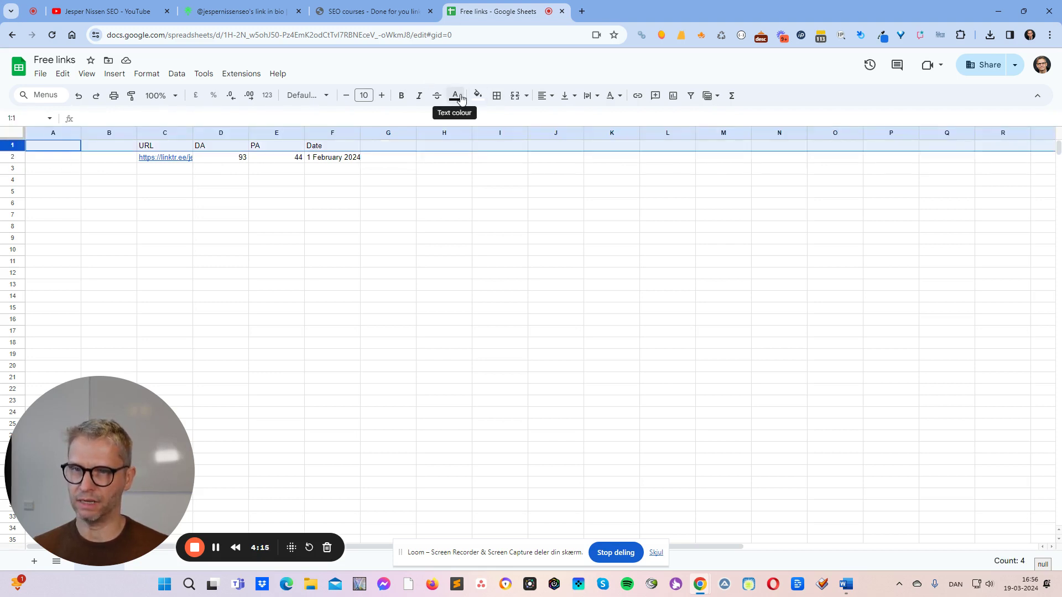
click(479, 97)
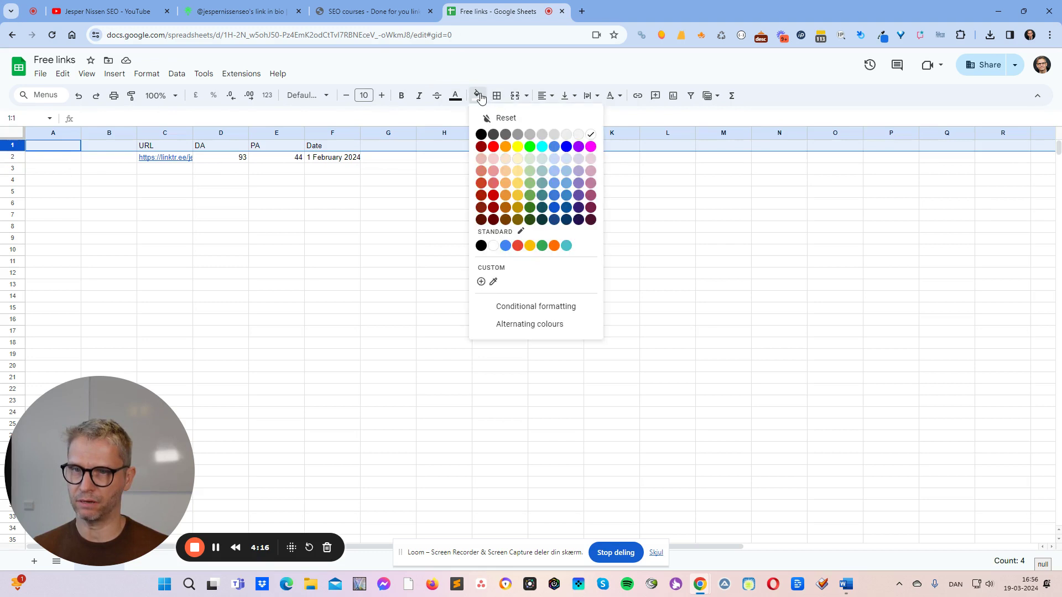
click(480, 134)
click(457, 96)
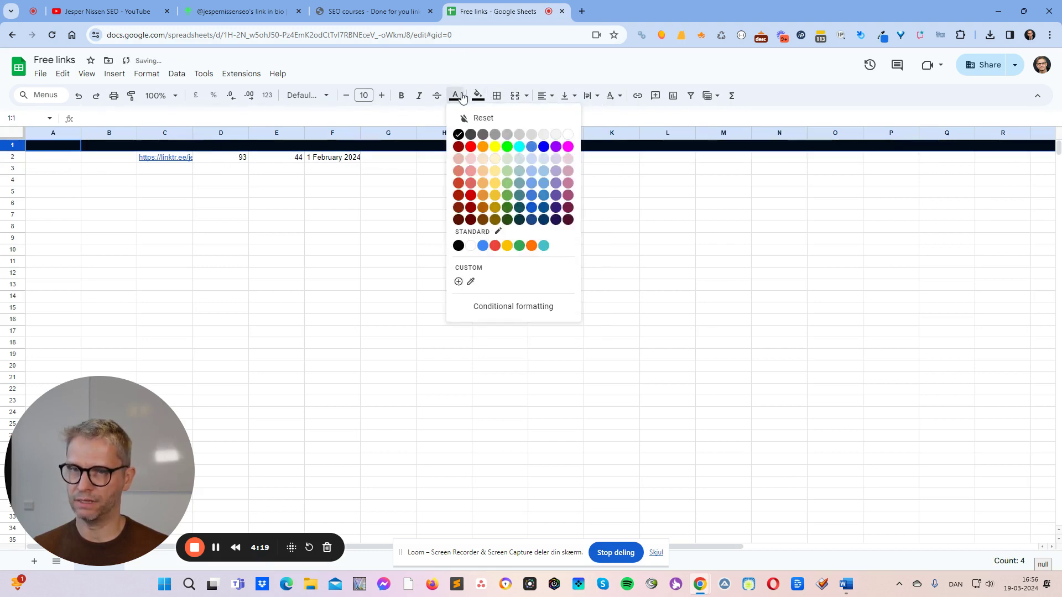
click(573, 135)
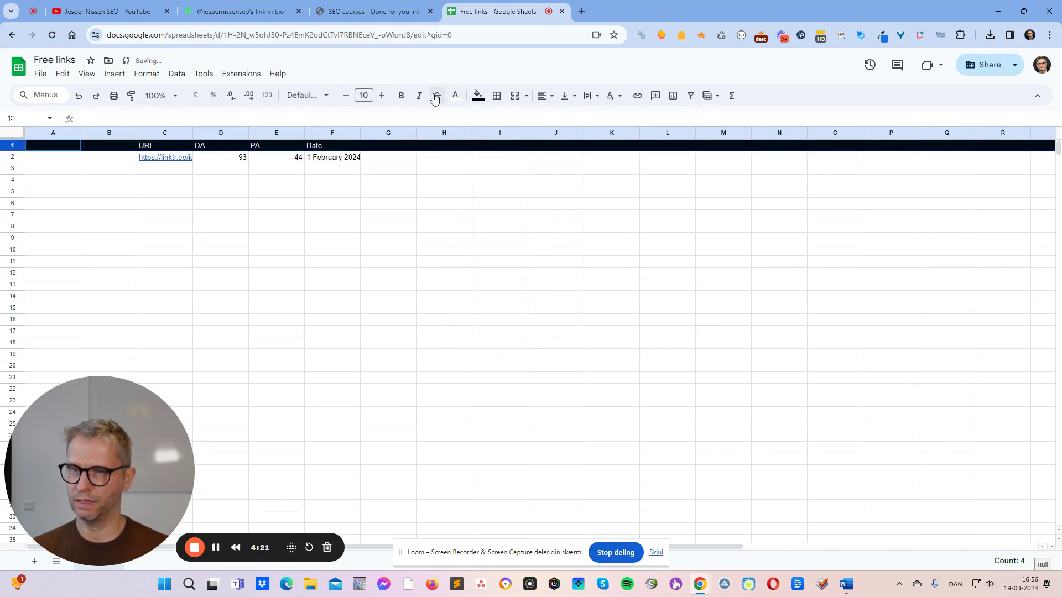
click(402, 97)
click(381, 96)
click(381, 97)
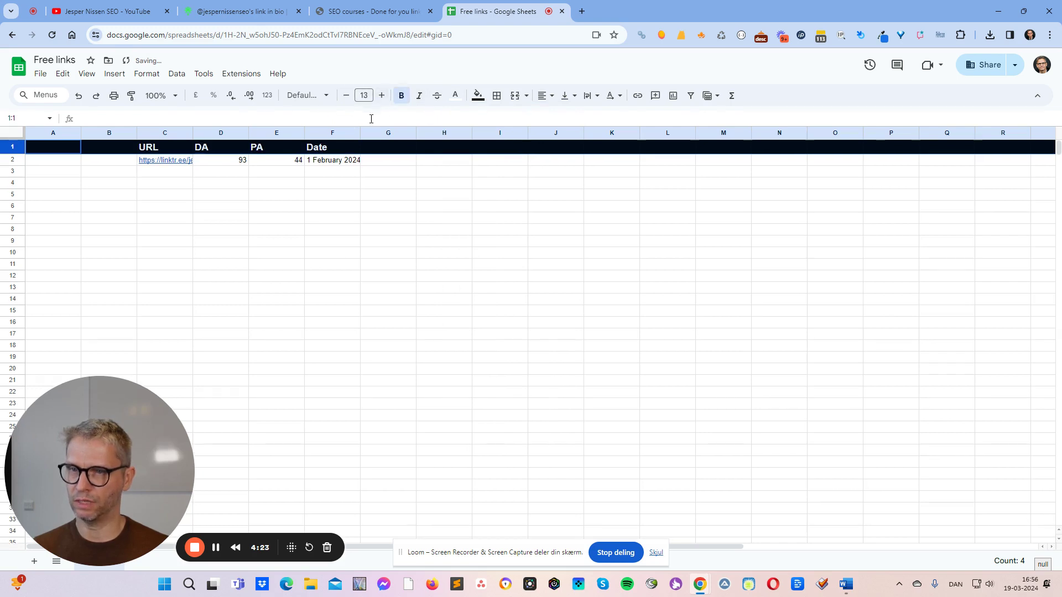
click(321, 252)
Step: Auto-fit column C so the full Linktree URL is visible
click(221, 183)
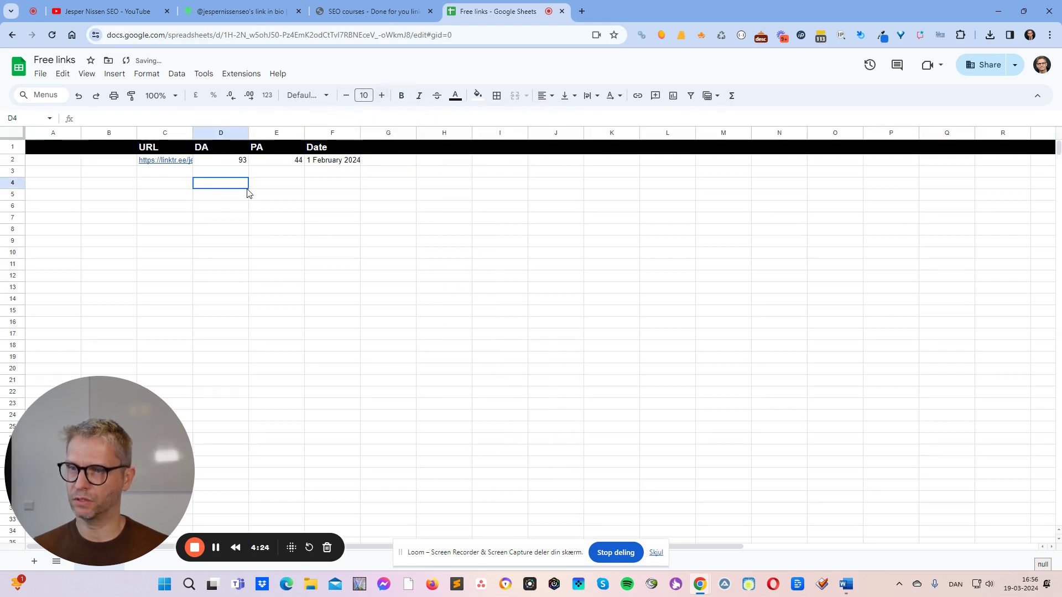
double_click(192, 133)
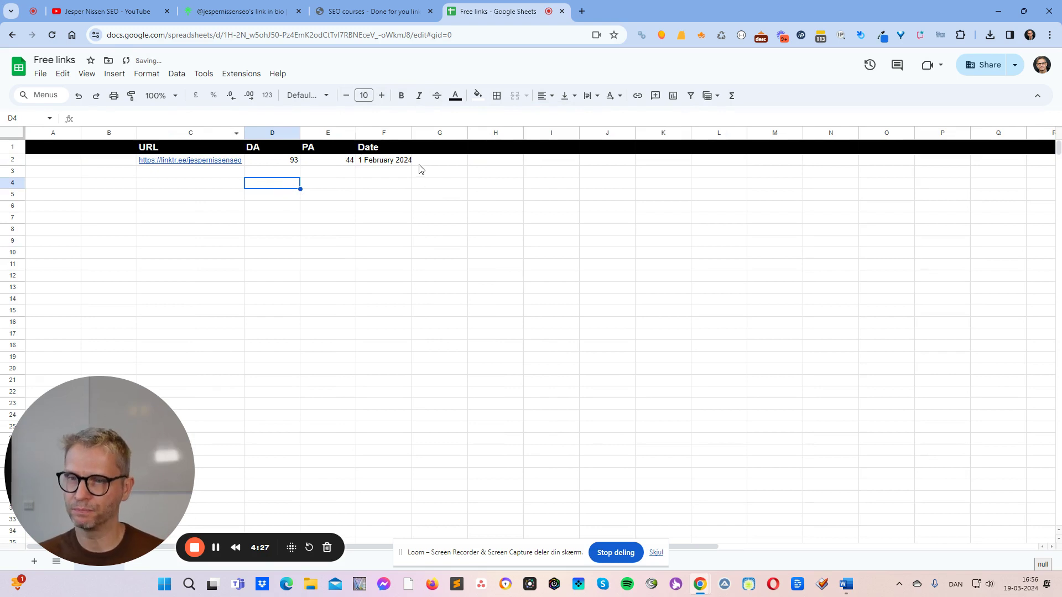
click(433, 162)
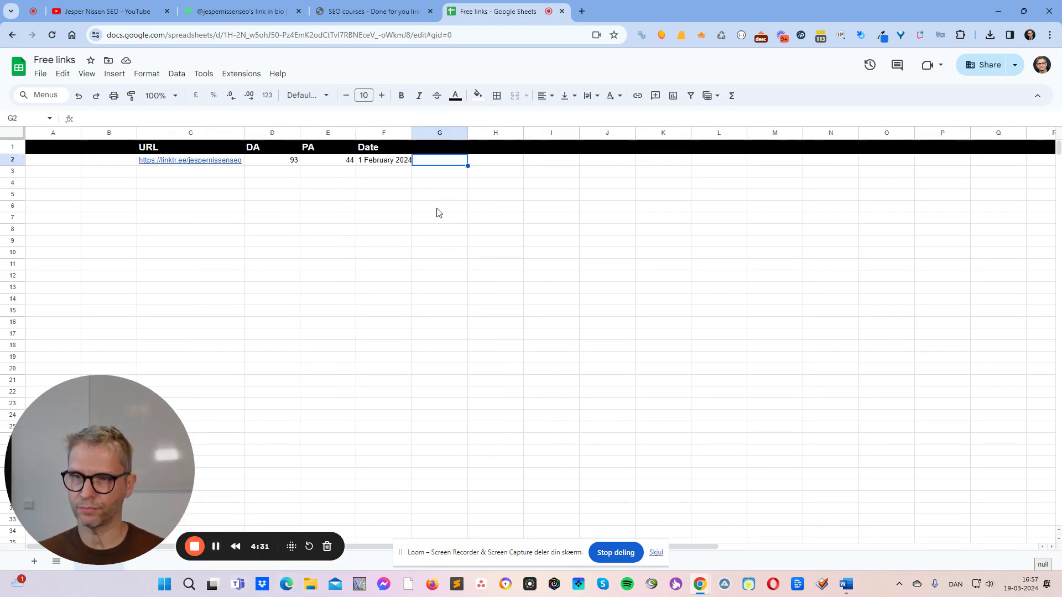
Step: Add a 'Dofollow' heading in G1 with 'Yes' in G2
click(435, 147)
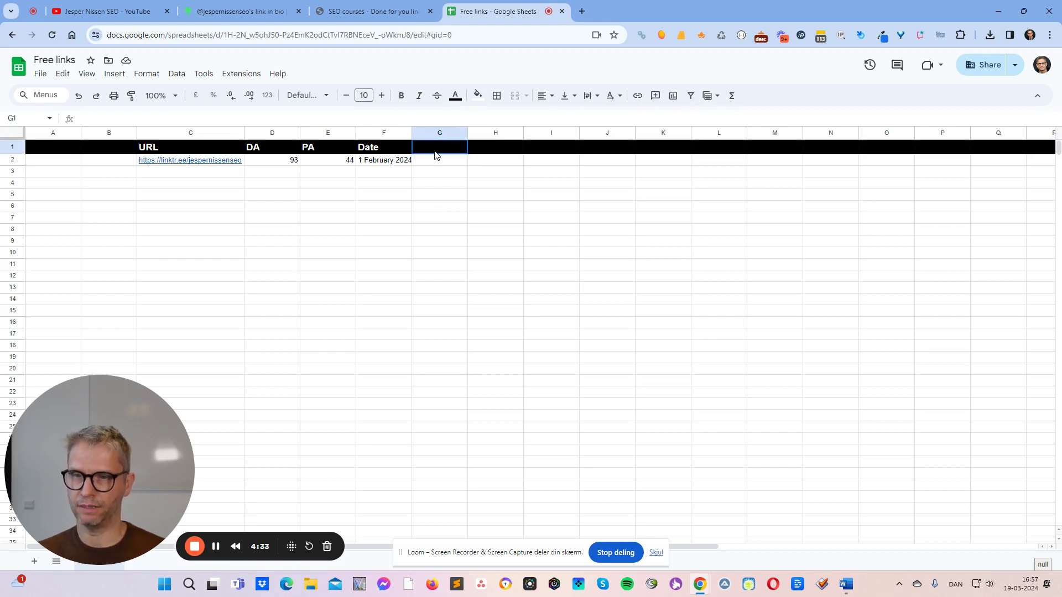
text(Dofollow)
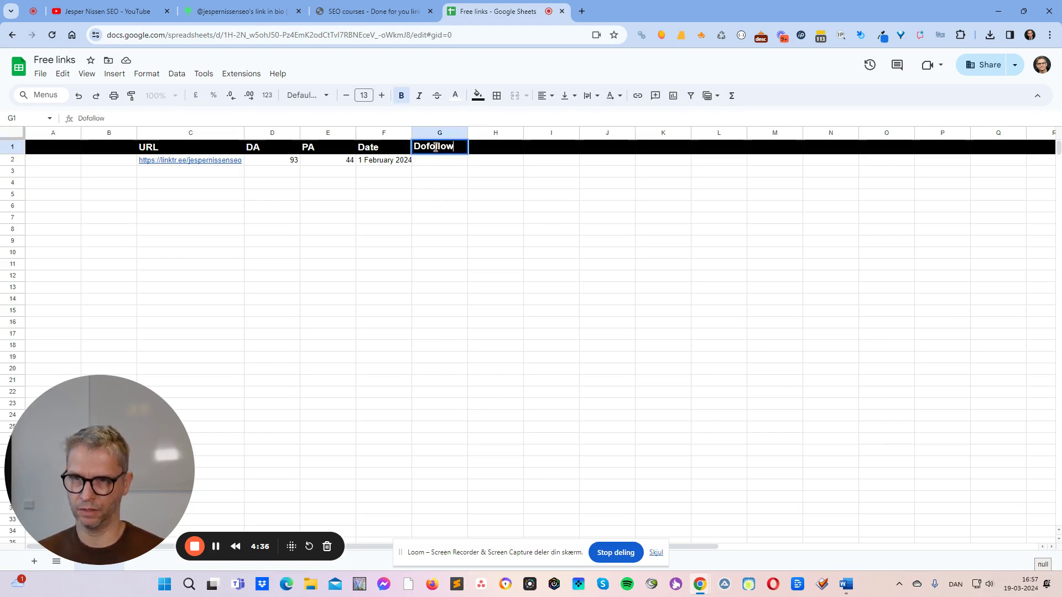
key(Return)
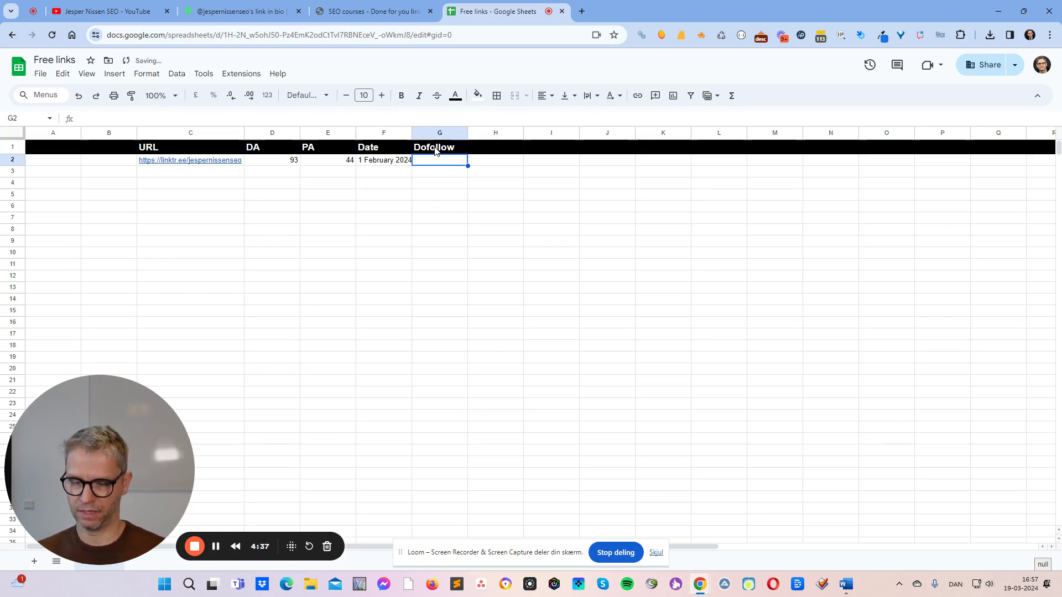
text(Yes)
key(Return)
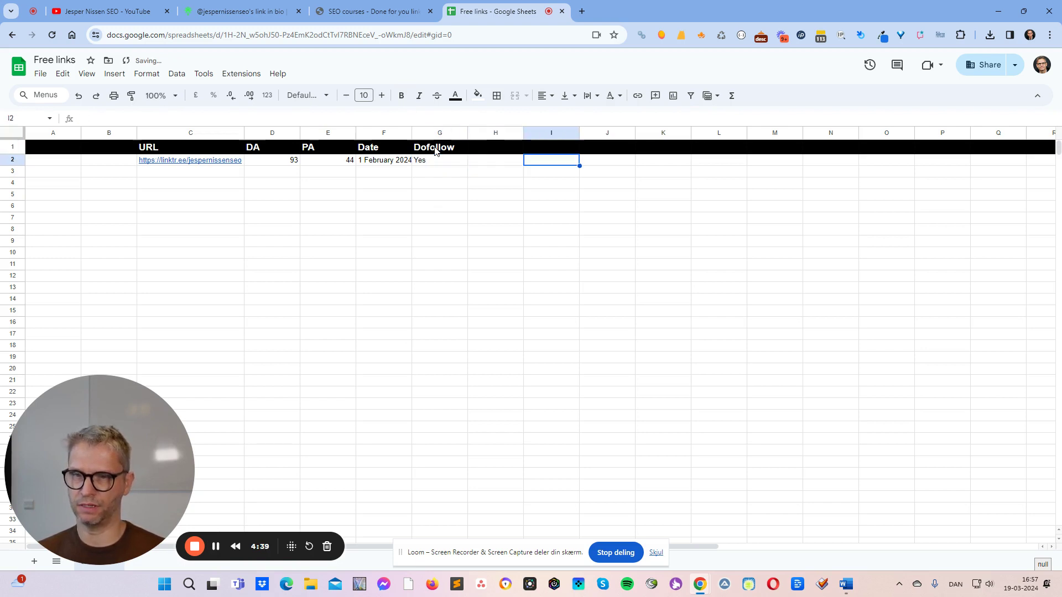
Step: Add an 'Anchor text' heading in H1 with 'No' in H2
click(435, 147)
key(Tab)
text(A)
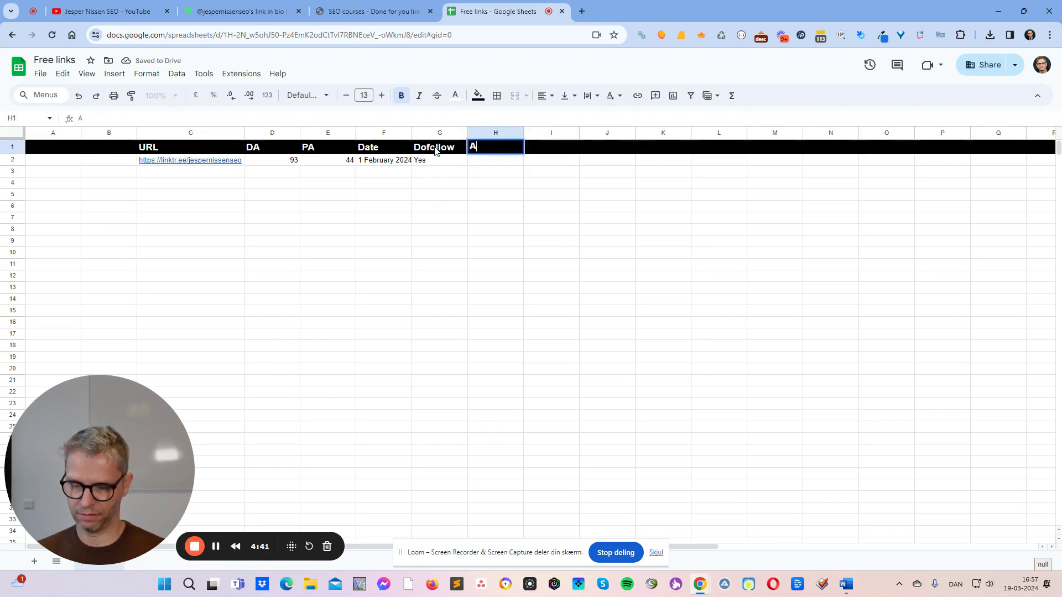
text(nchor)
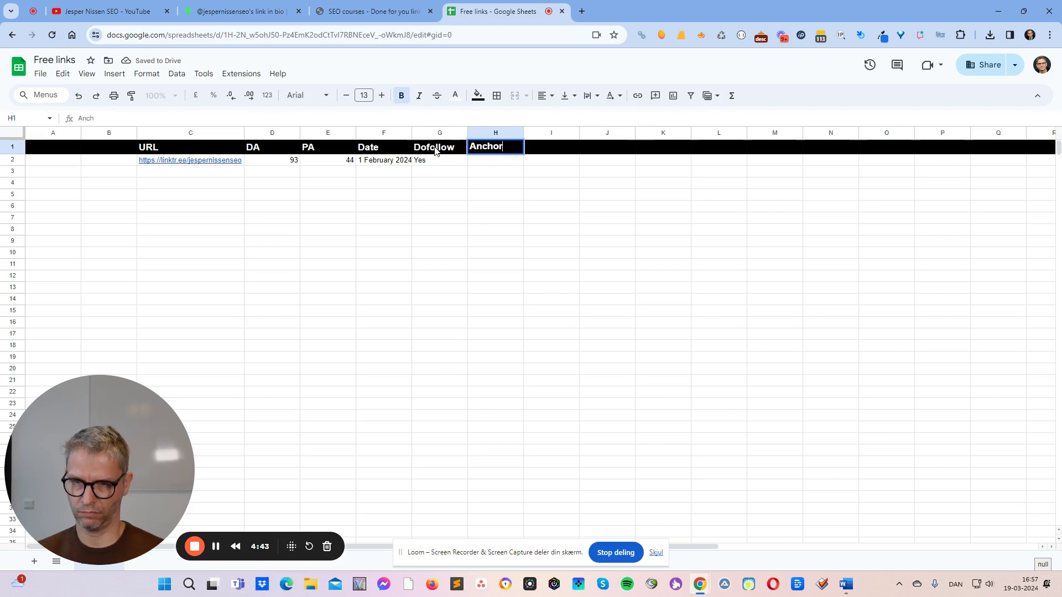
text( text)
key(Return)
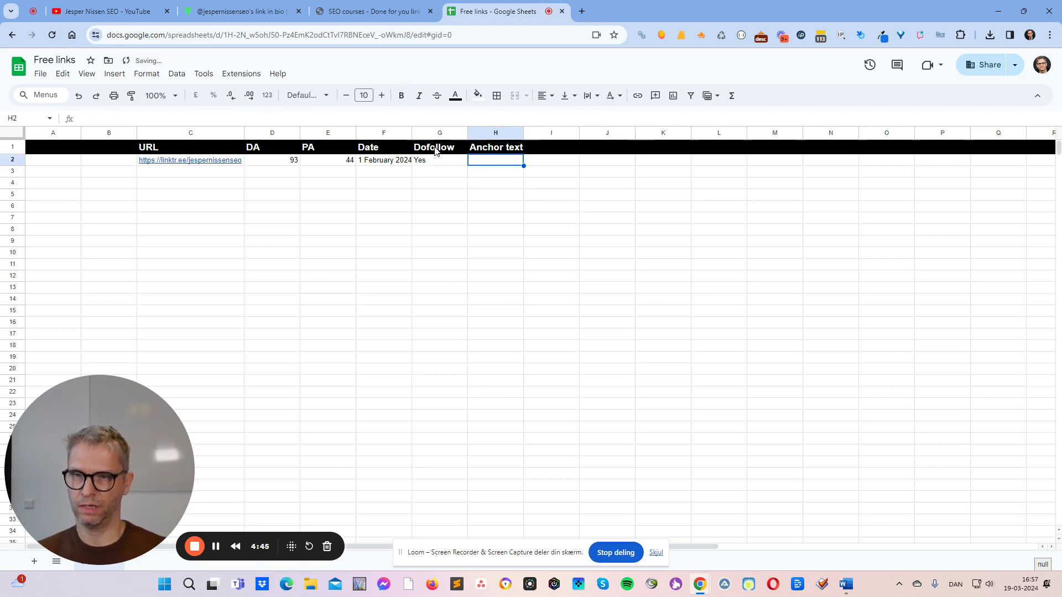
text(No)
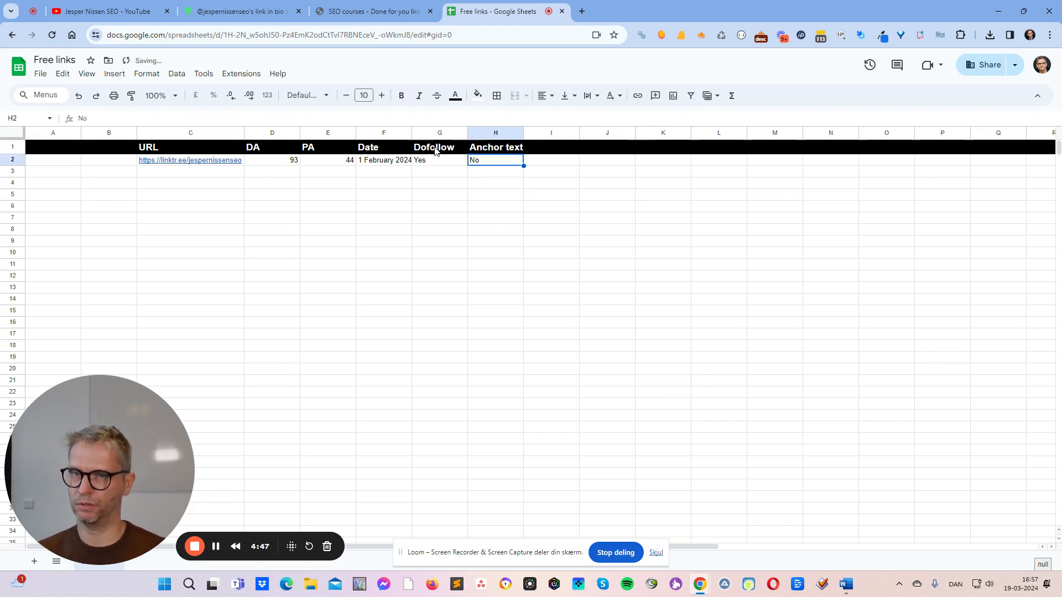
click(437, 159)
Step: In the Linktree admin Links page, trim the YouTube link title from '- YouTube' to 'YouTube'
click(237, 11)
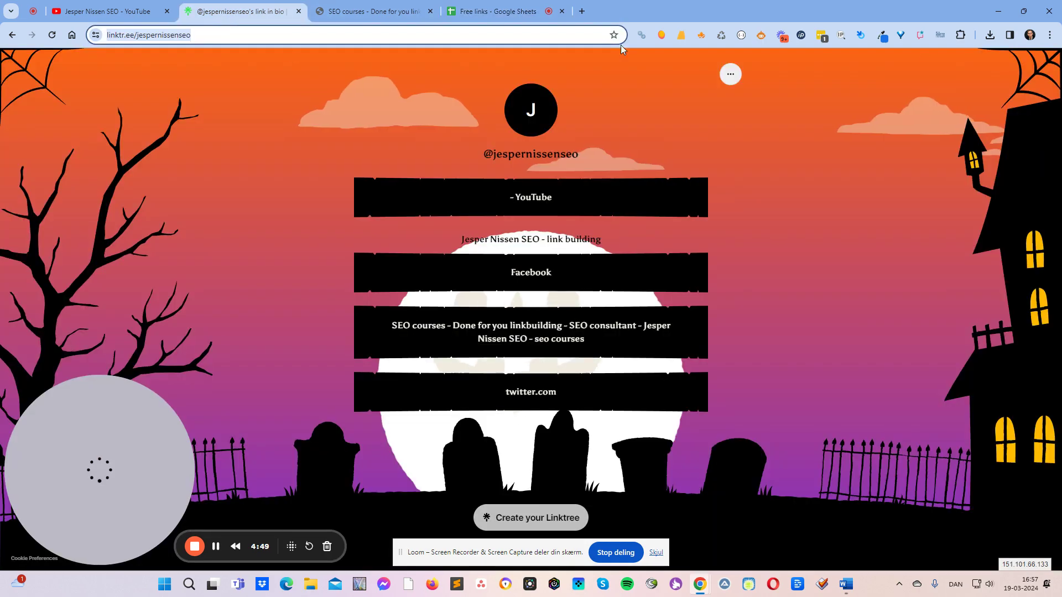
click(730, 74)
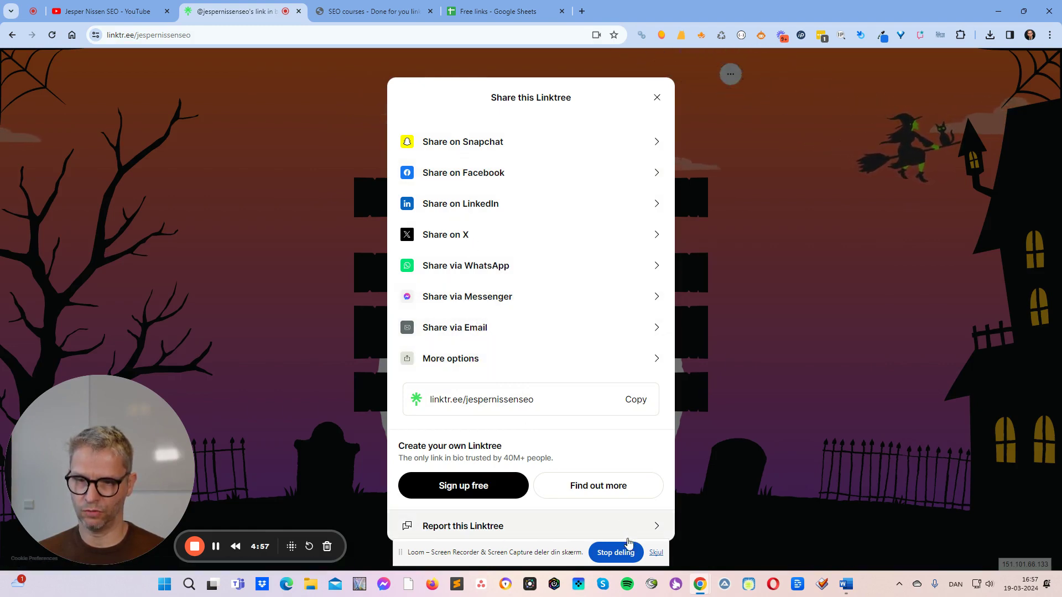
drag(560, 553, 163, 442)
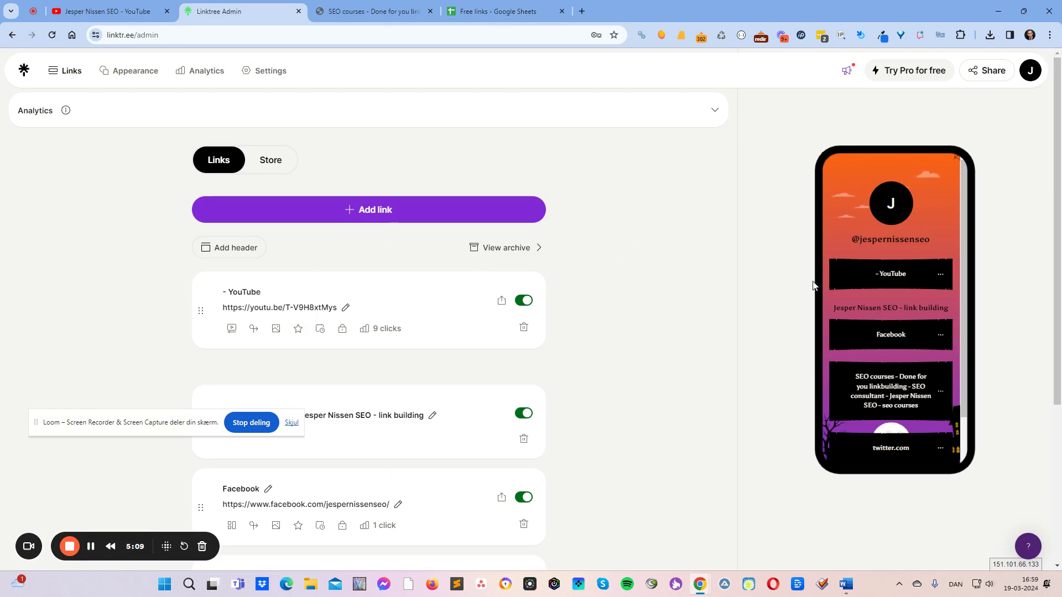
click(231, 292)
key(BackSpace)
key(BackSpace)
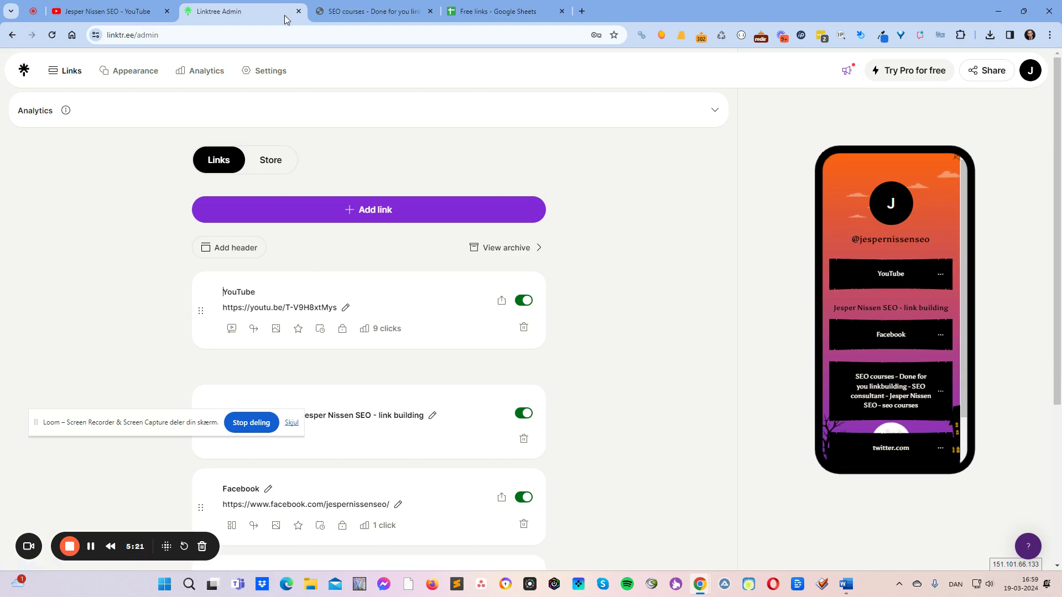
Step: Set the Linktree row's Anchor text cell H2 to Yes
click(496, 13)
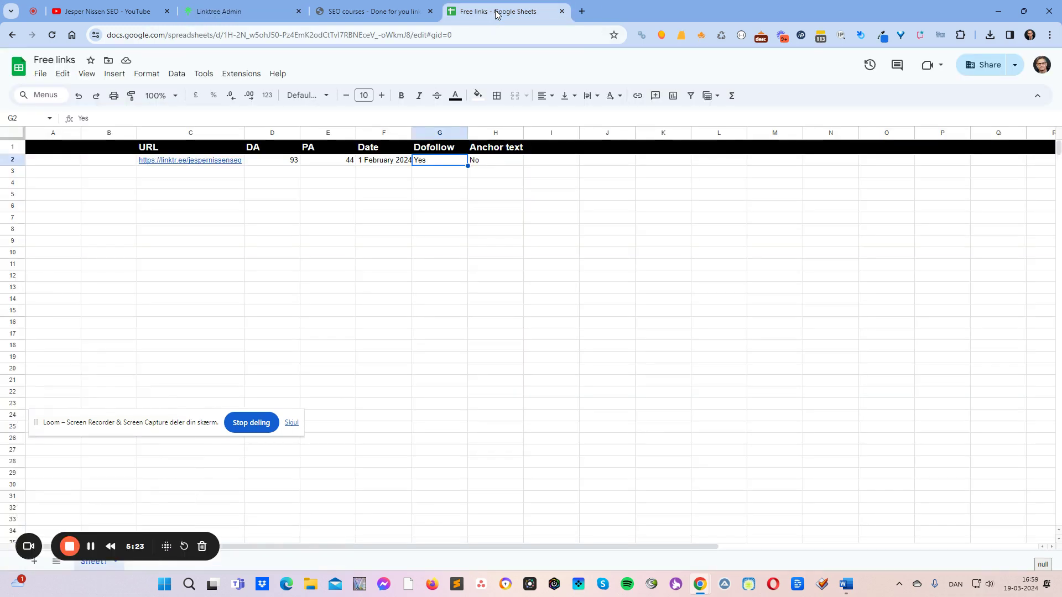
click(501, 160)
text(Yes)
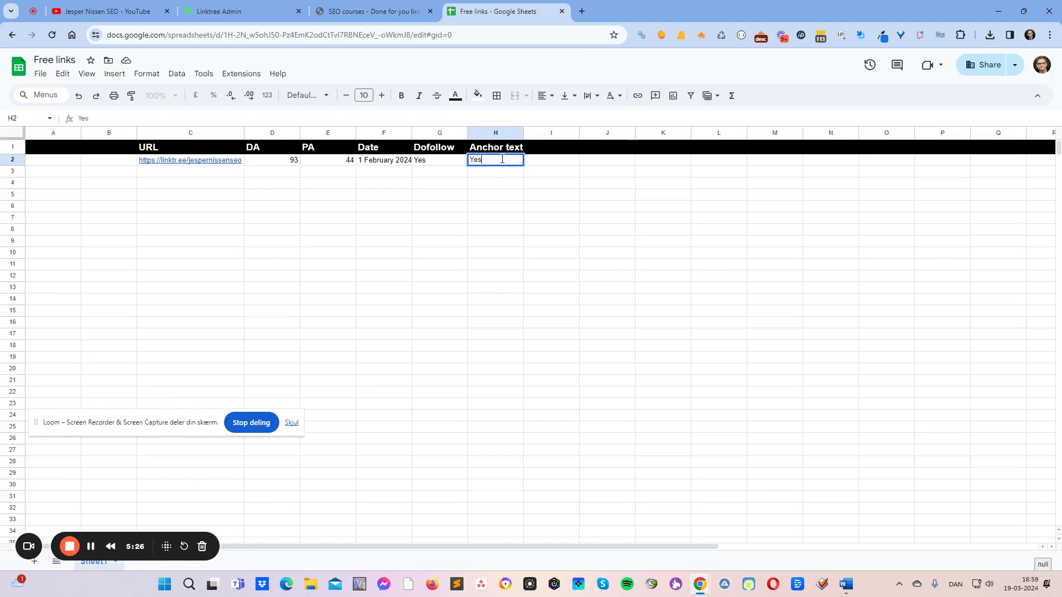
key(Return)
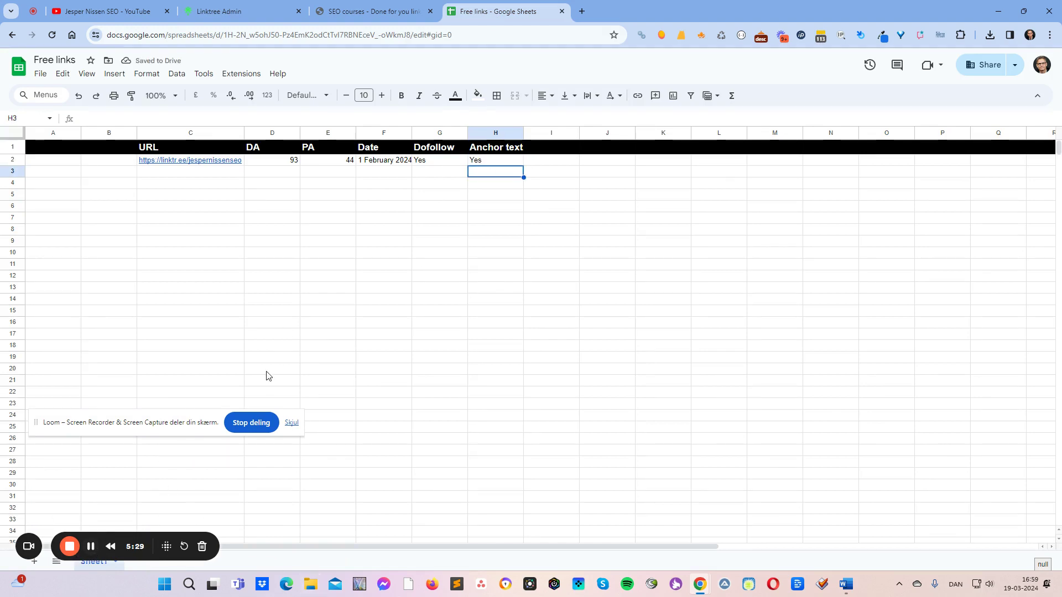
Step: Add 'Description' in I1 and 'Built by' in J1 as new column headings
click(542, 147)
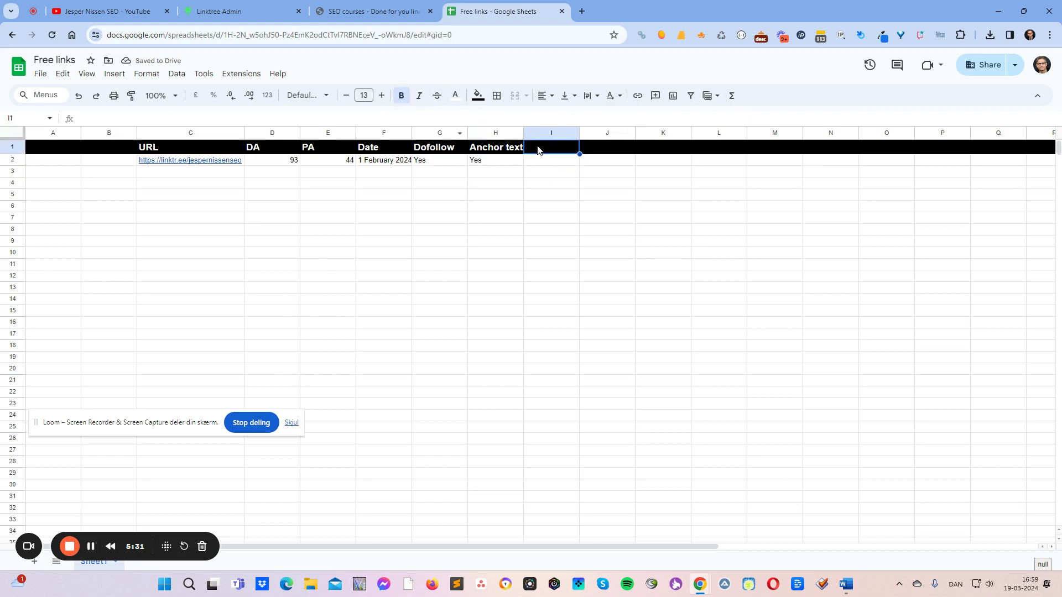
text(Descri)
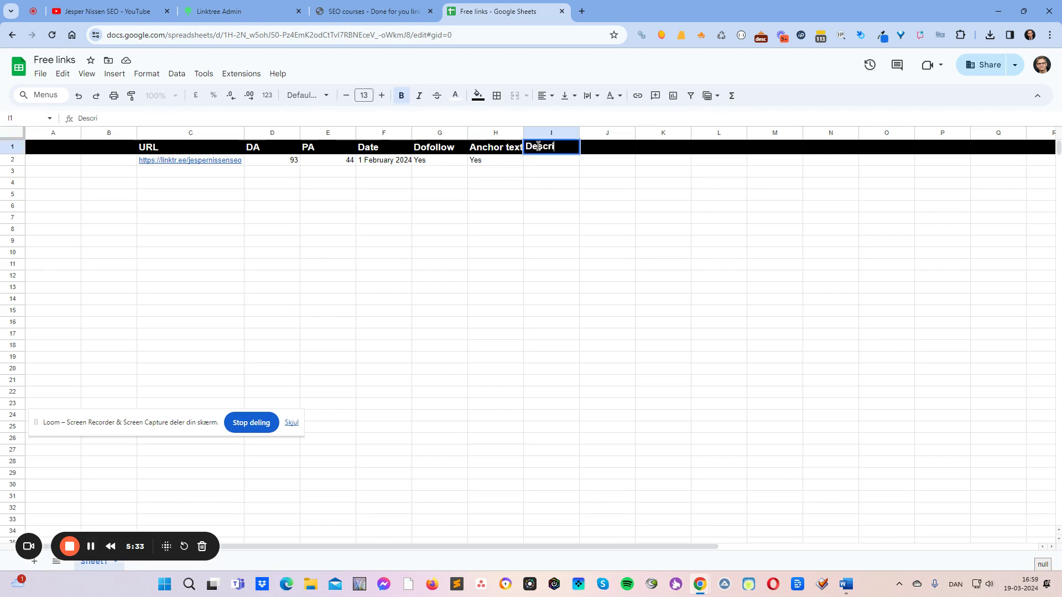
text(ption)
key(Tab)
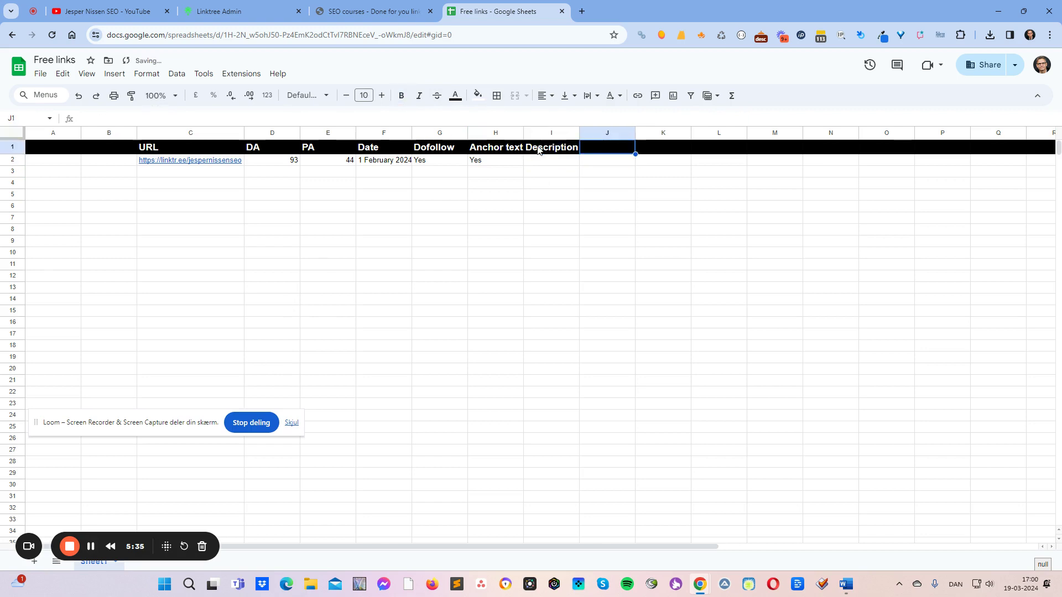
text(Buyilt)
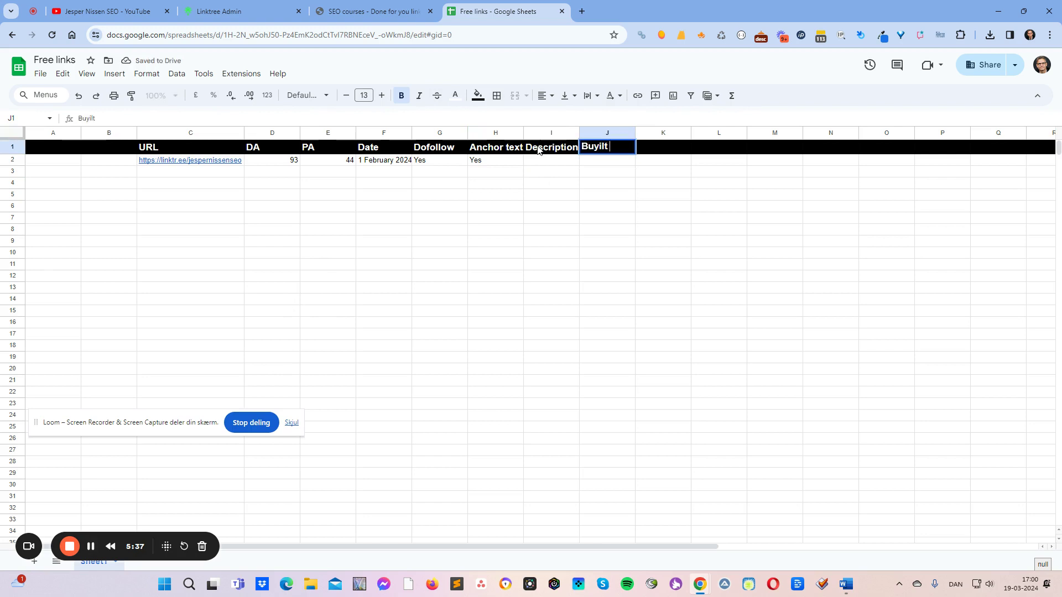
text( nb)
key(BackSpace)
key(Return)
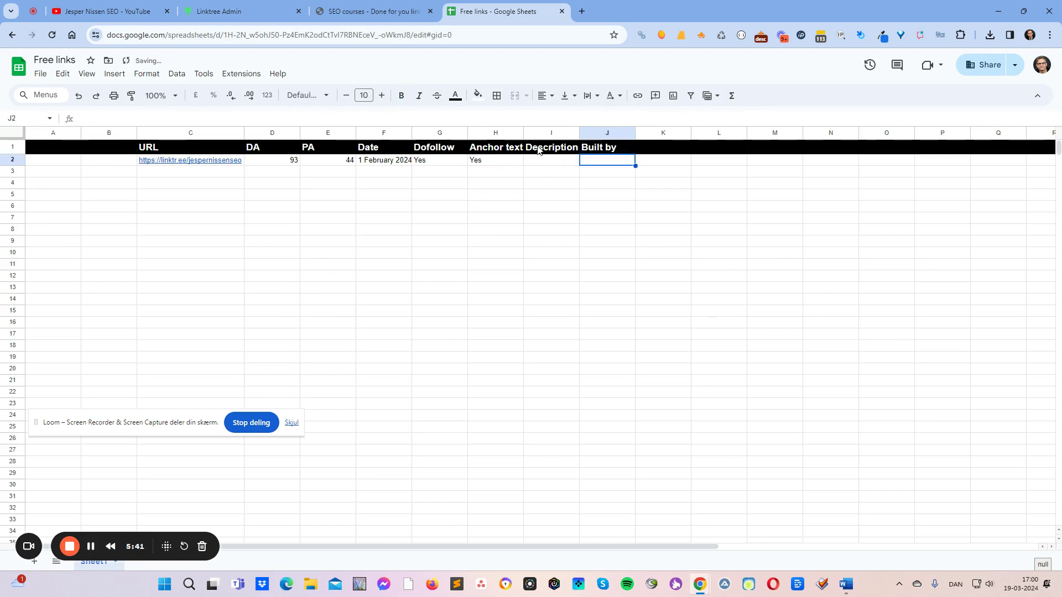
key(Left)
key(Left)
key(Left)
key(Left)
key(Left)
key(Left)
key(Left)
key(Left)
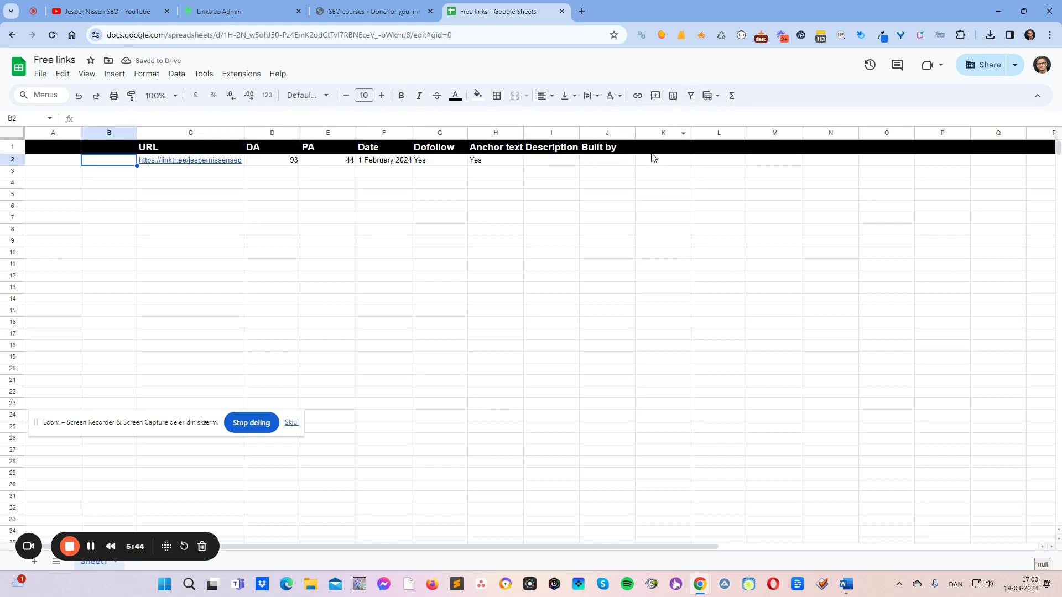
Step: Auto-fit column H so the Anchor text heading fits
double_click(523, 132)
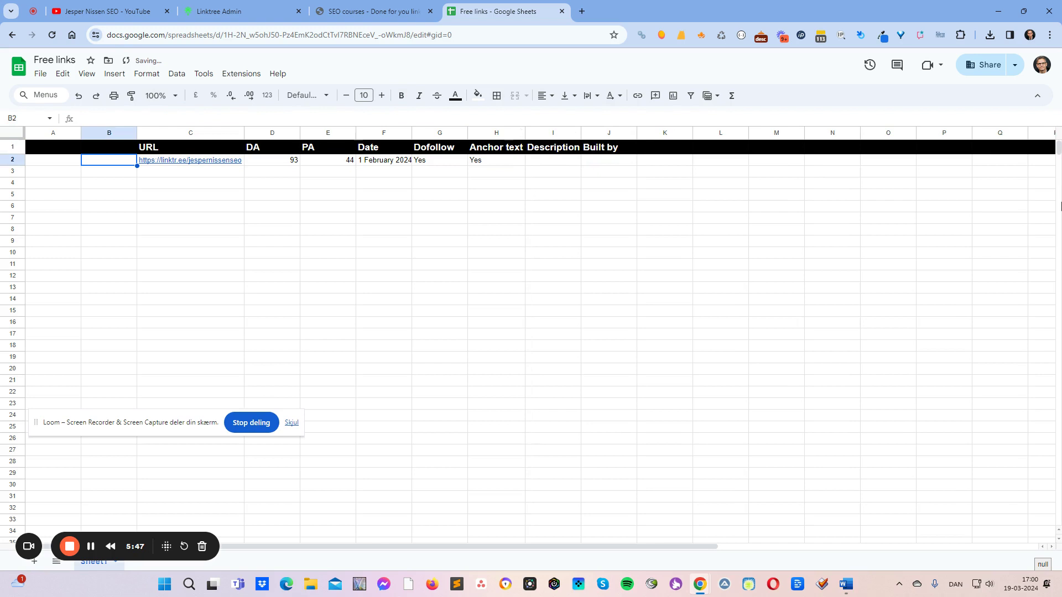
click(408, 219)
click(172, 185)
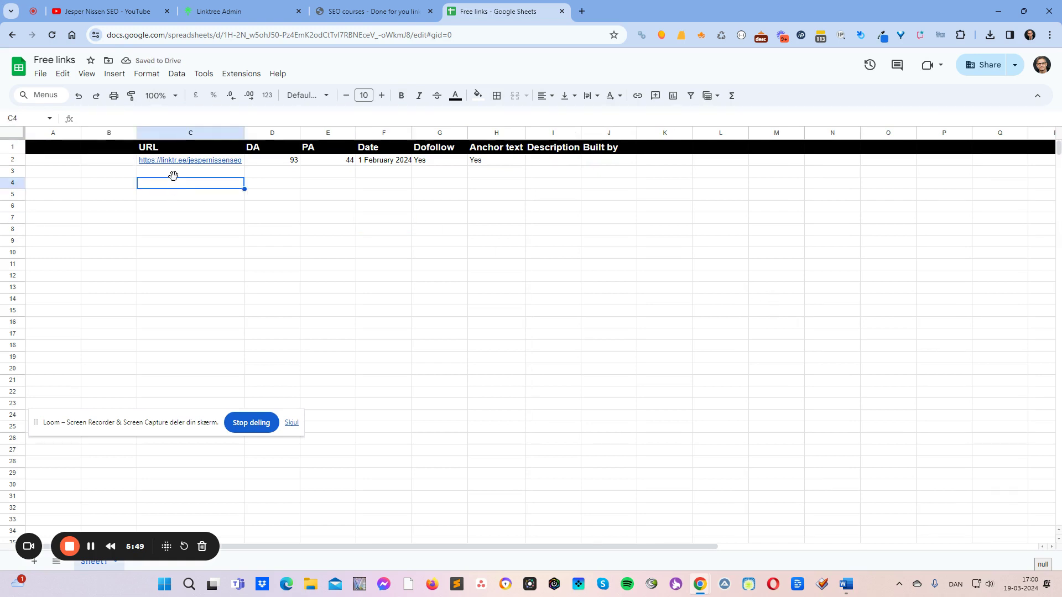
click(174, 174)
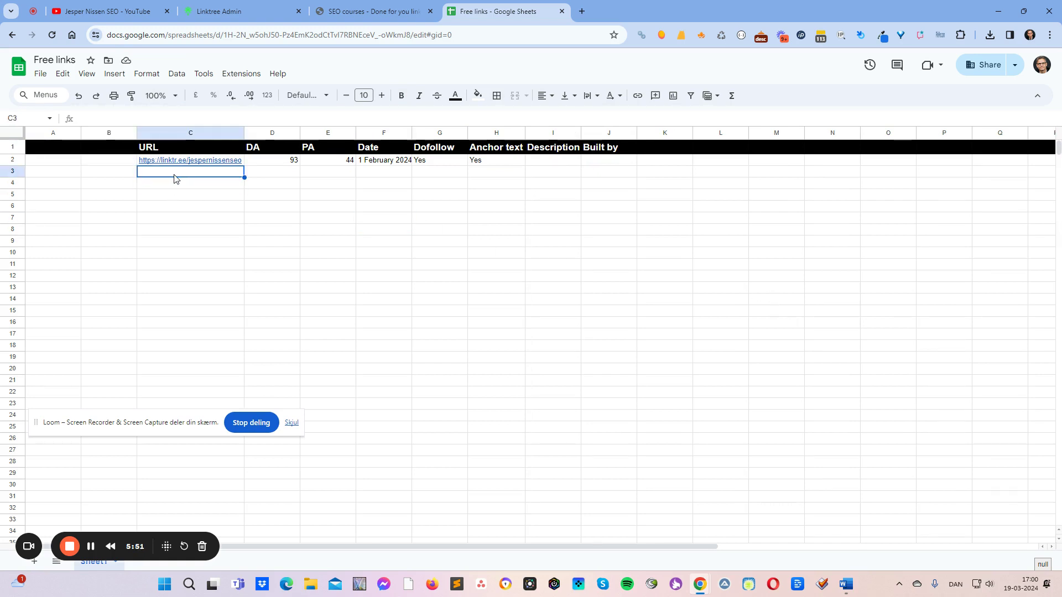
Step: Fill the Dofollow (G2) and Anchor text (H2) Yes cells bright green
click(449, 161)
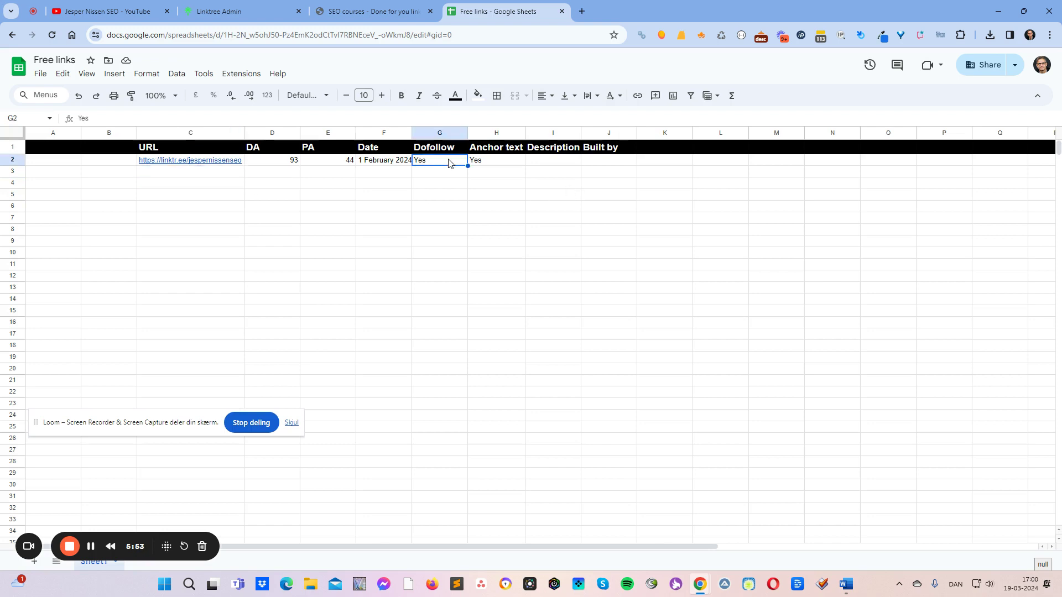
click(478, 96)
click(529, 147)
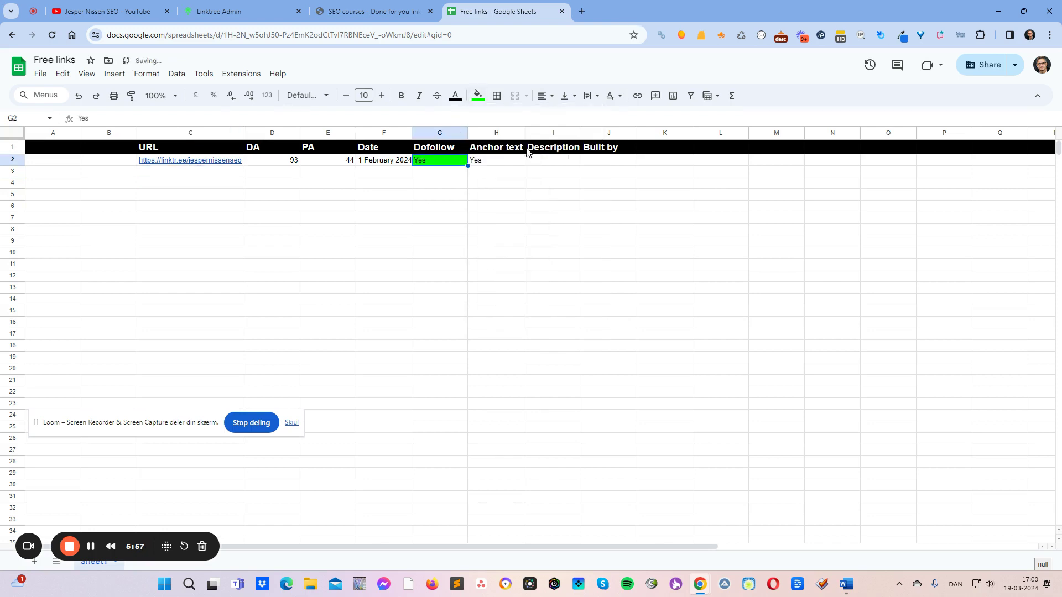
click(833, 276)
click(500, 163)
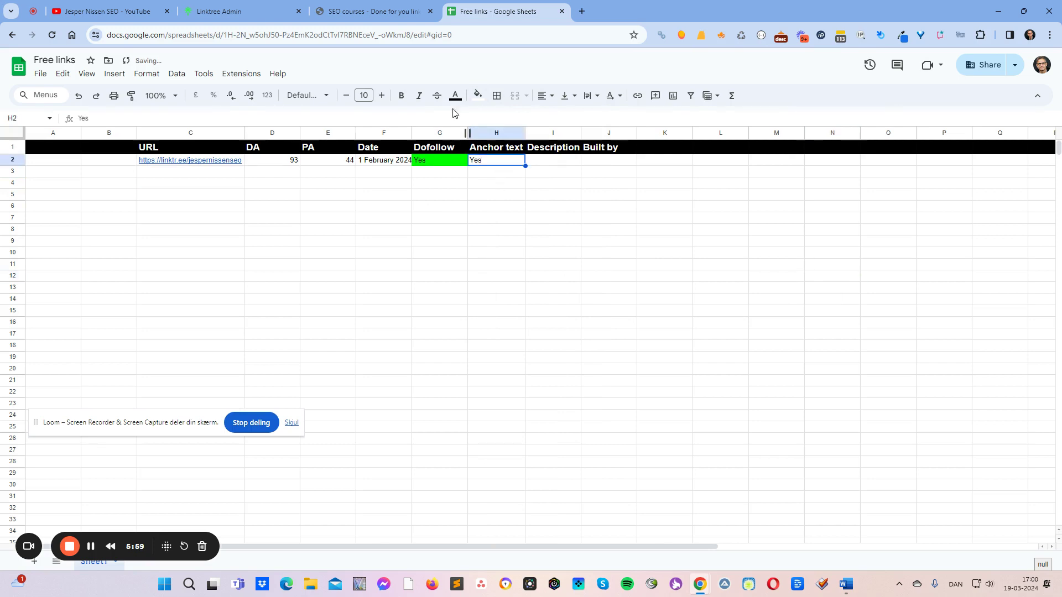
click(477, 96)
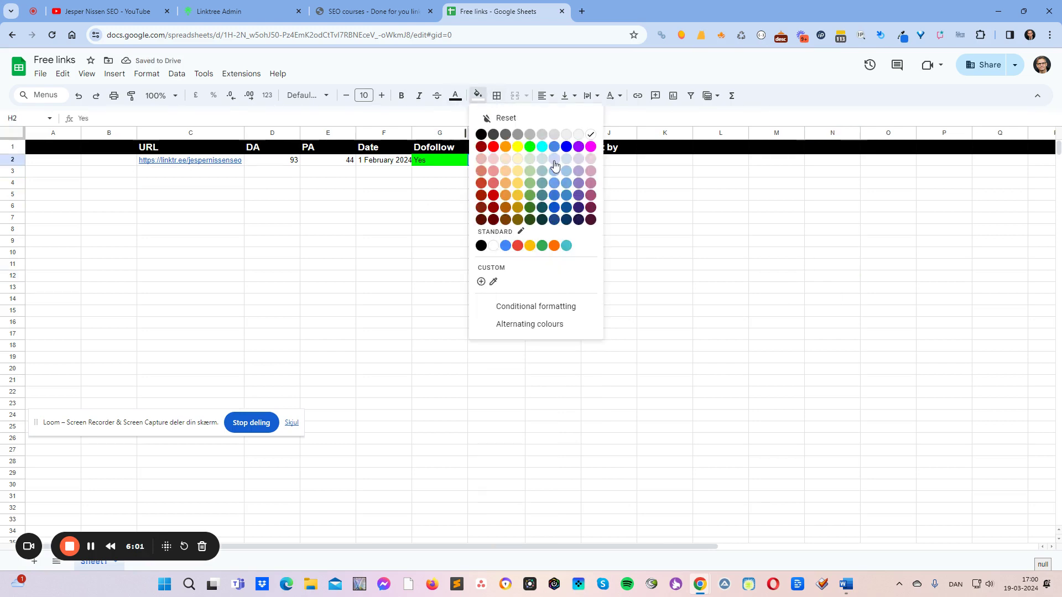
click(530, 147)
click(798, 244)
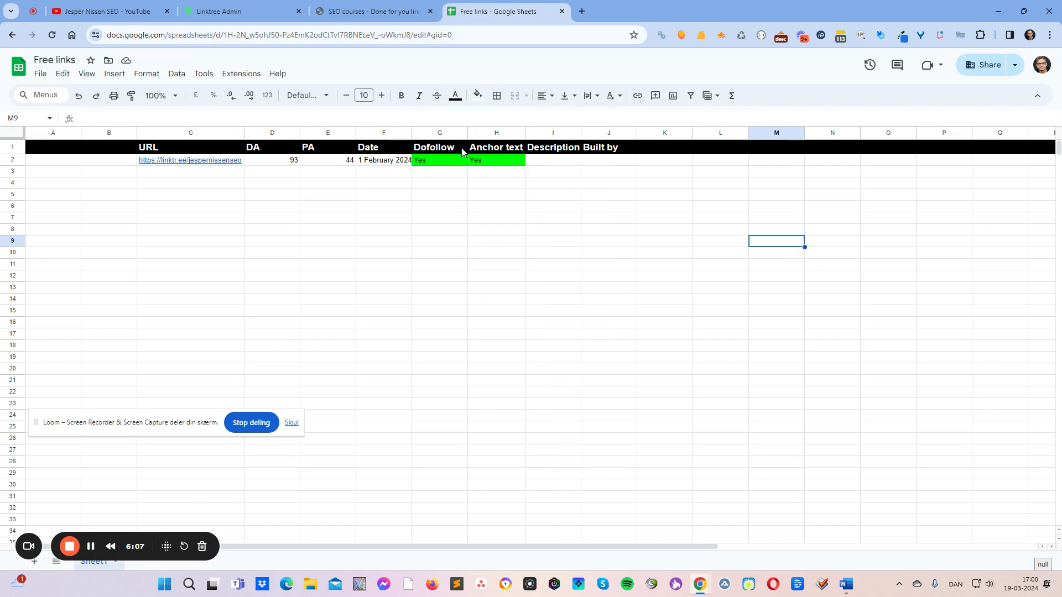
click(297, 191)
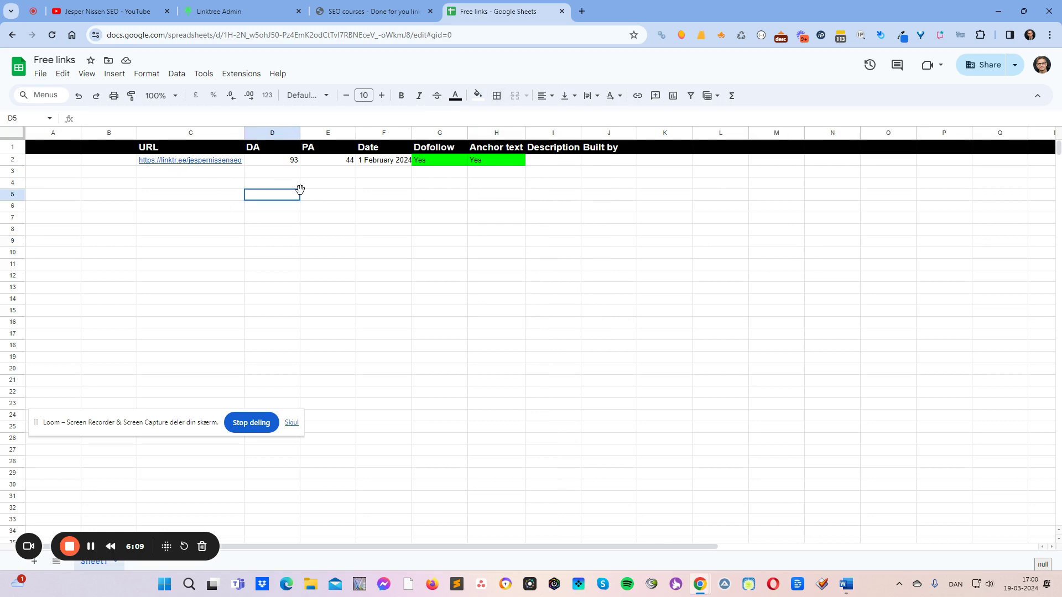
click(215, 176)
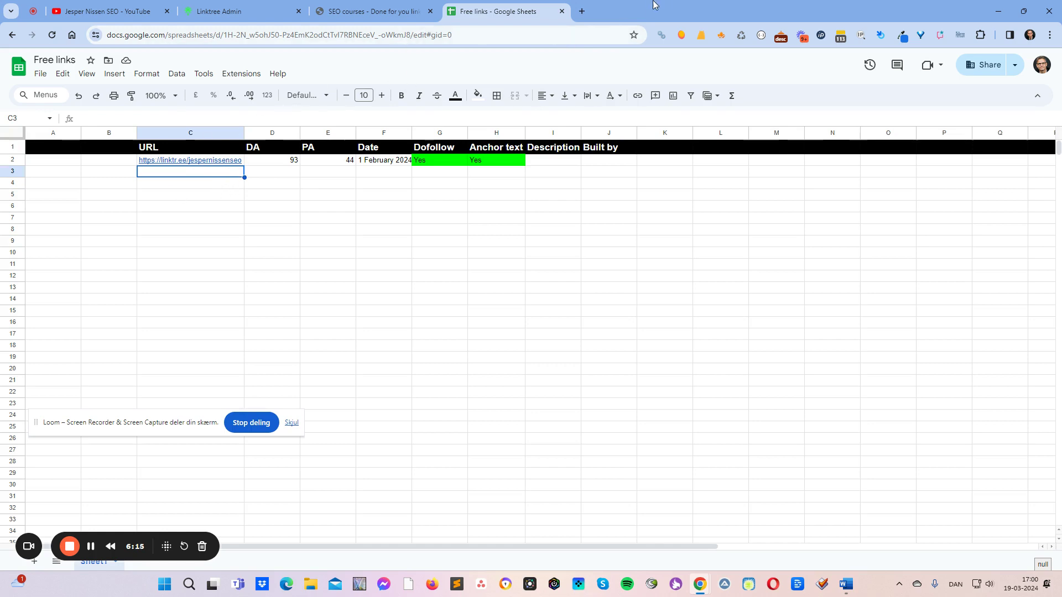
Step: Search Google in a new tab for 'link tree alternative'
click(581, 13)
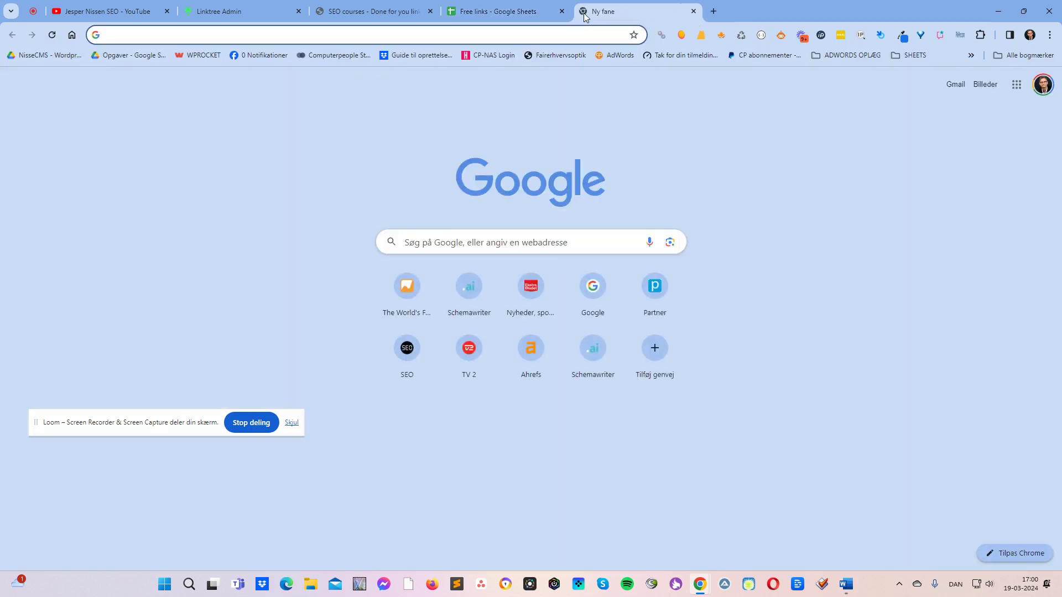
text(google)
key(Return)
text(l)
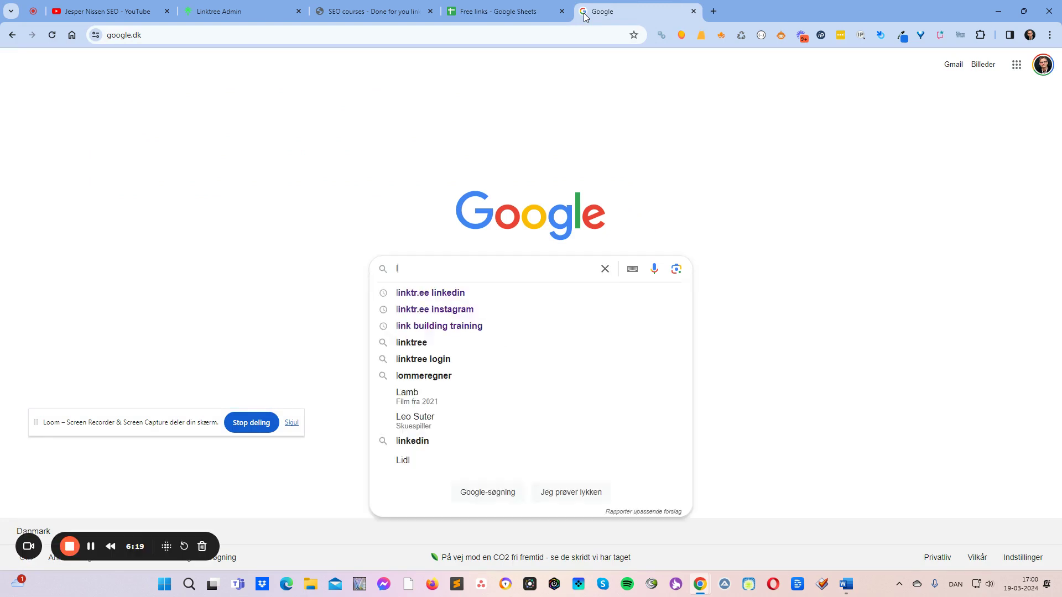
text(ink tree a)
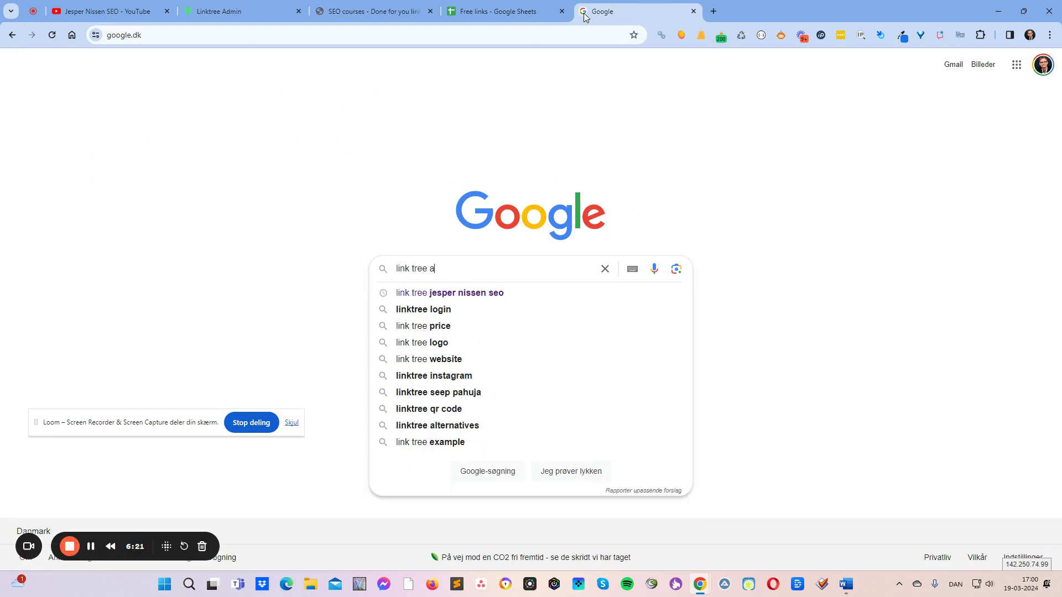
text(lternative)
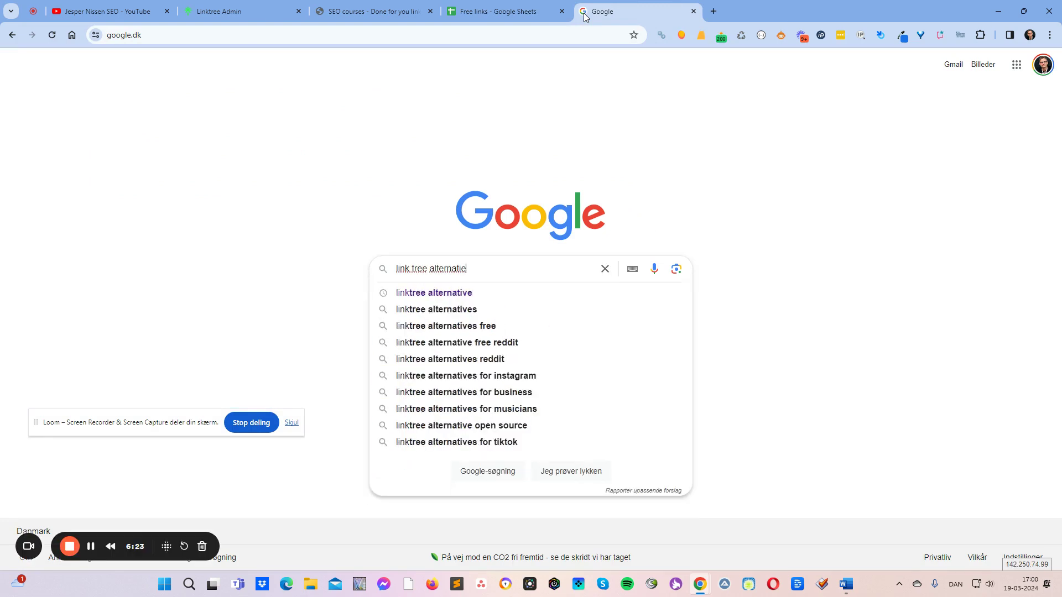
key(Return)
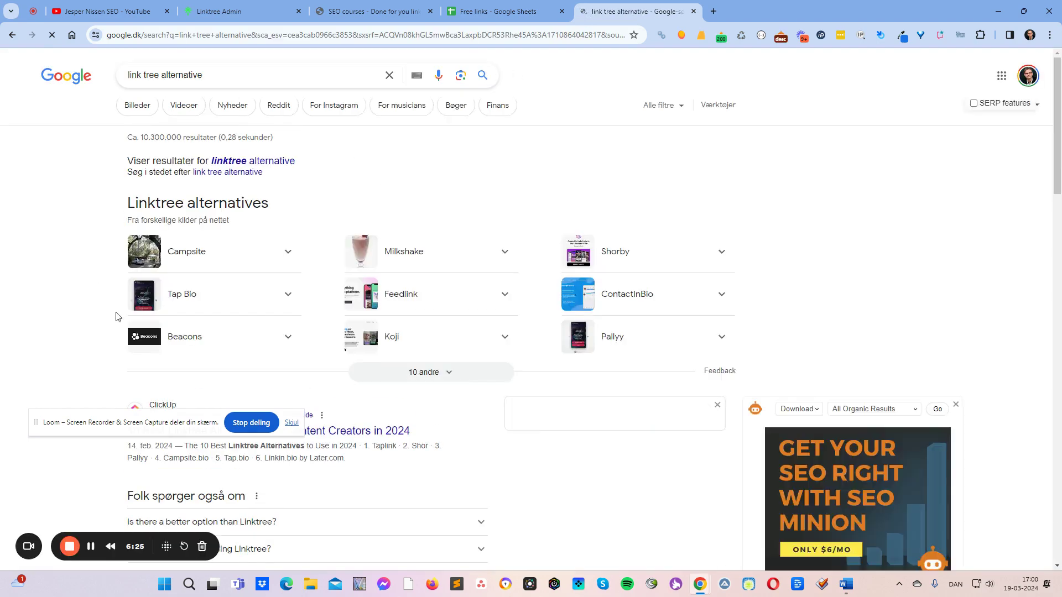
scroll(288, 262, down, 4)
scroll(303, 389, up, 3)
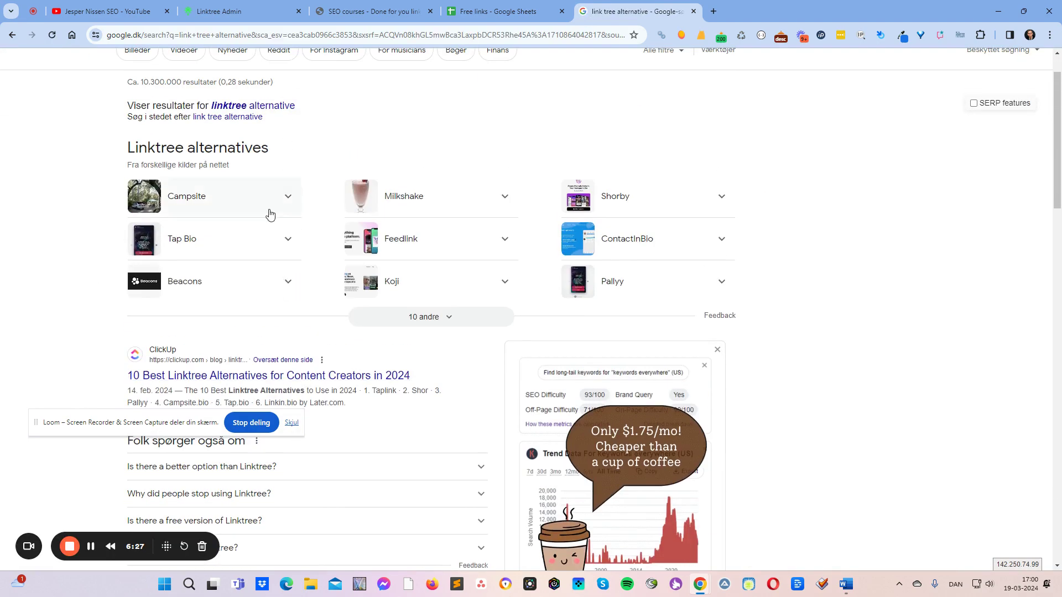
click(289, 252)
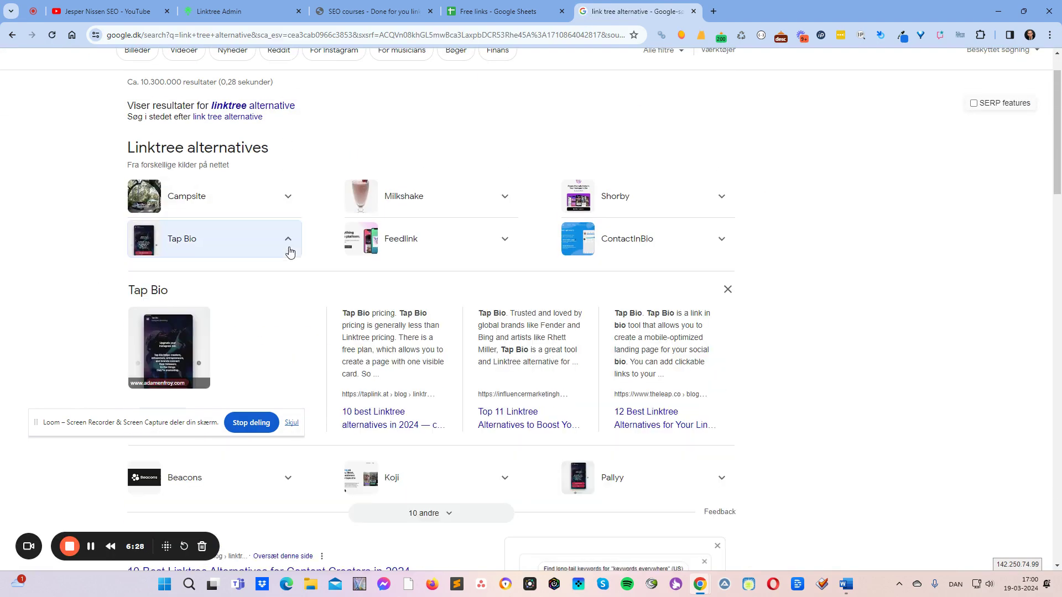
click(169, 327)
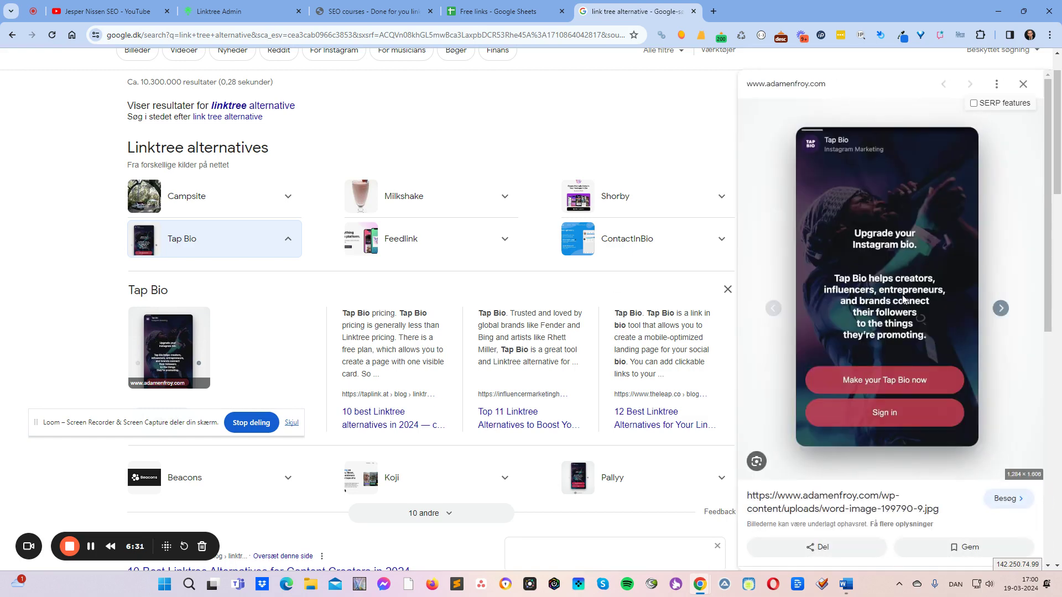
scroll(545, 364, down, 1)
scroll(213, 256, down, 4)
scroll(162, 254, up, 1)
click(166, 253)
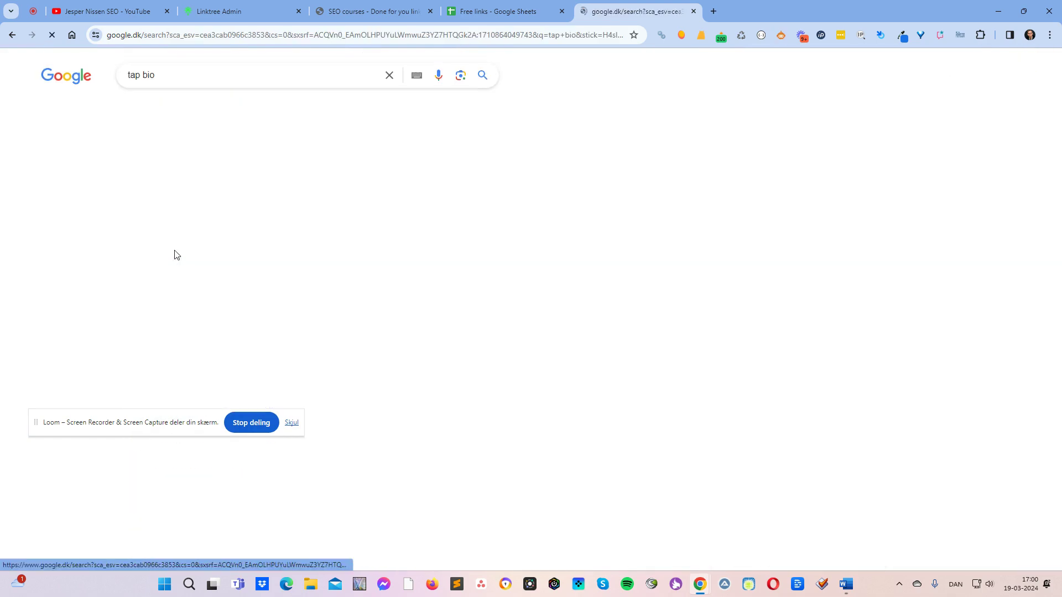
click(146, 313)
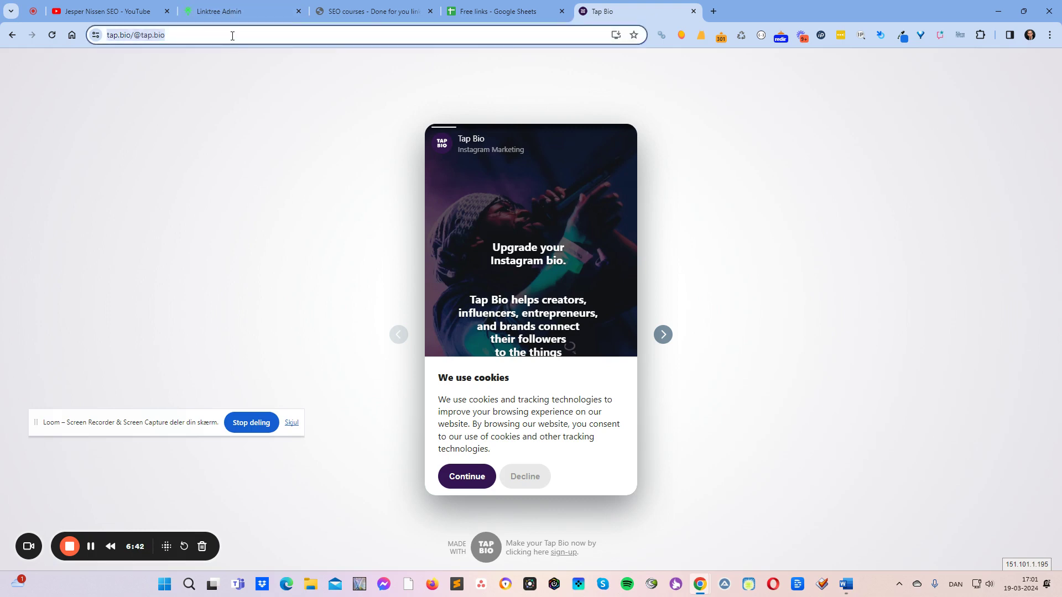
click(499, 12)
text(https://tap.bio/@tap.bio)
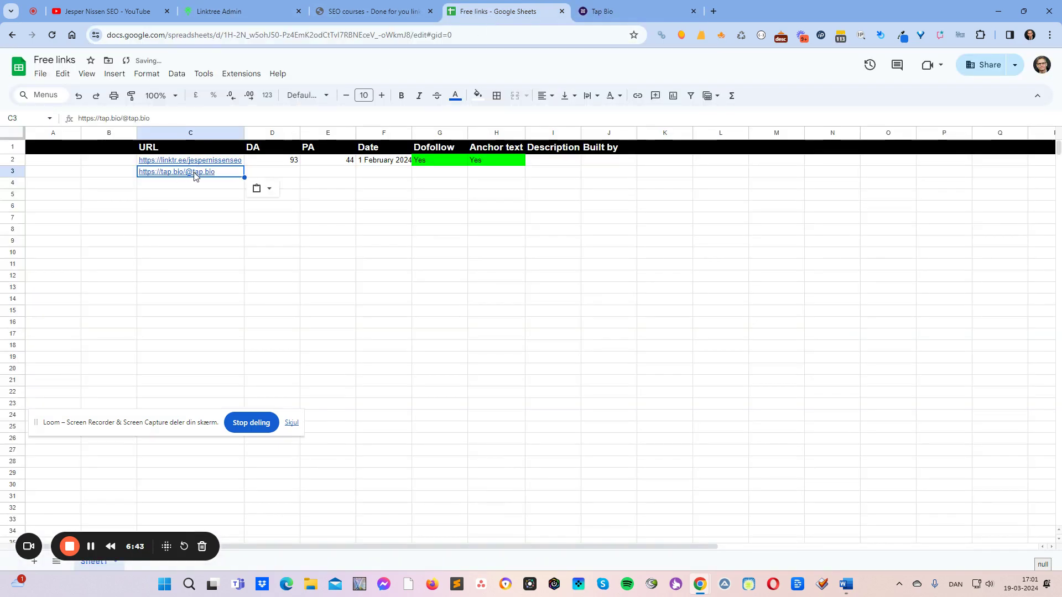
click(292, 175)
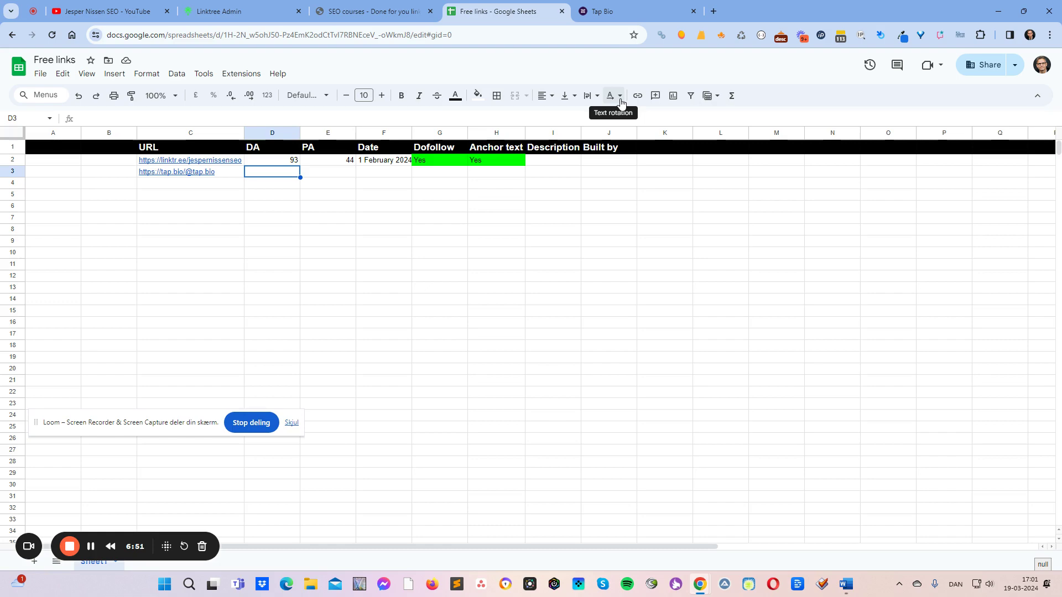
click(622, 12)
Step: Re-search 'linktree alternative' and expand the grid to show 10 more alternatives like Wix.com, Carrd, Jotform
click(12, 35)
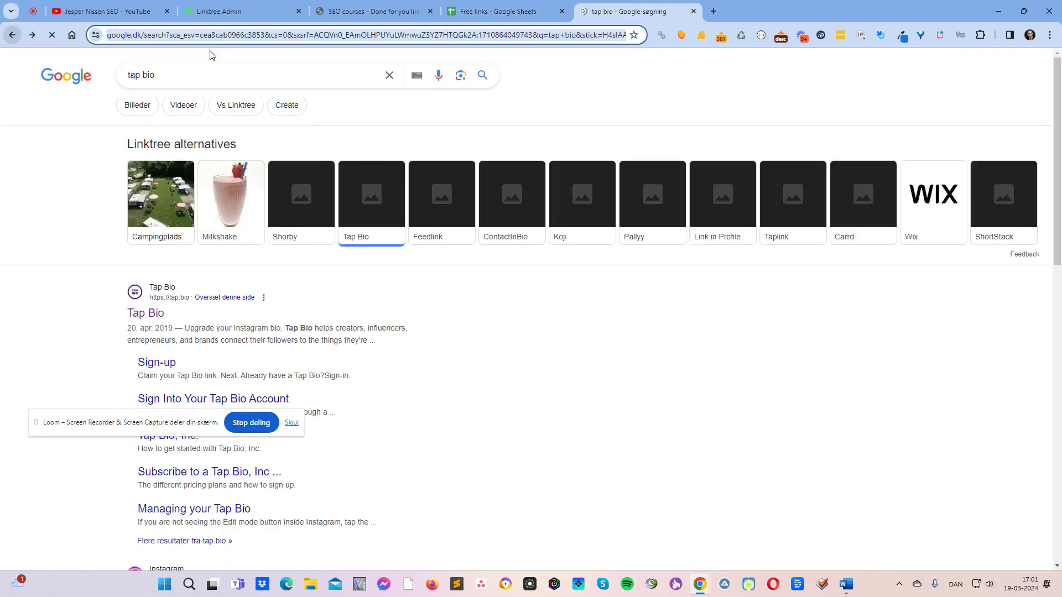
key(slash)
text(lin)
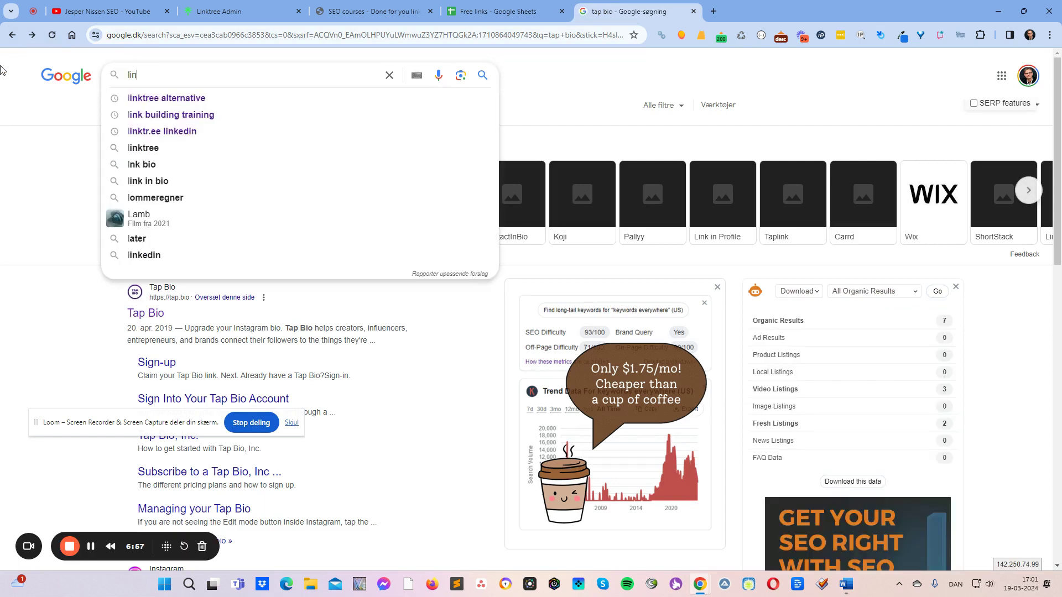
text(k tr)
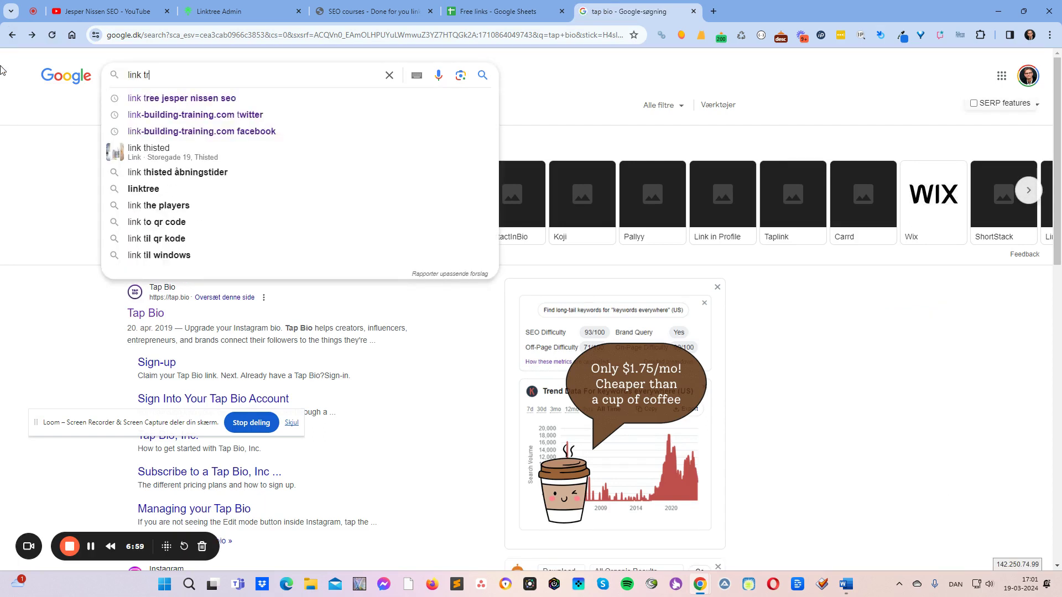
text(ee altern)
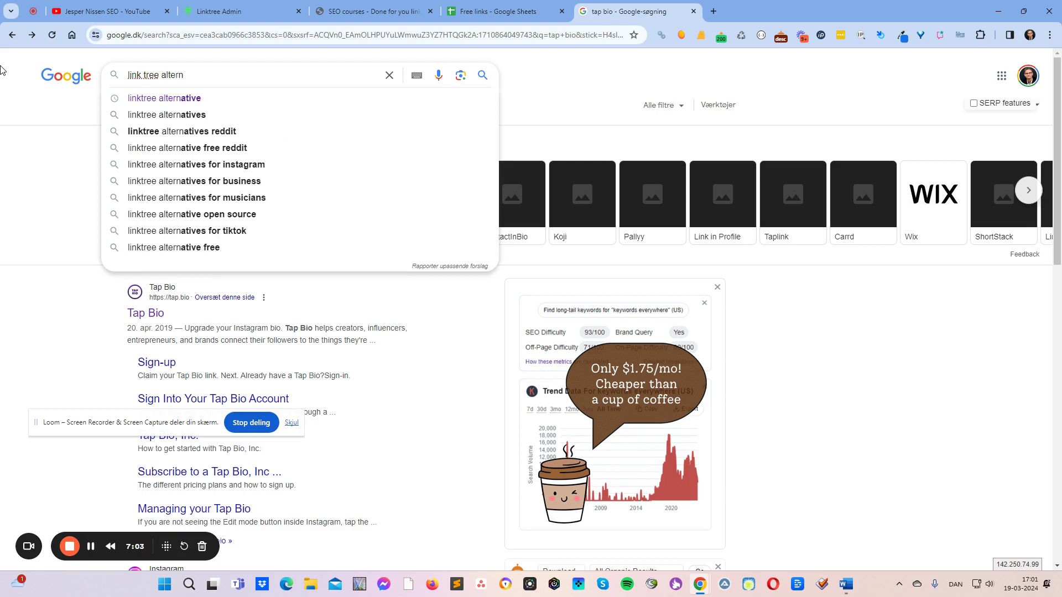
key(Down)
key(Return)
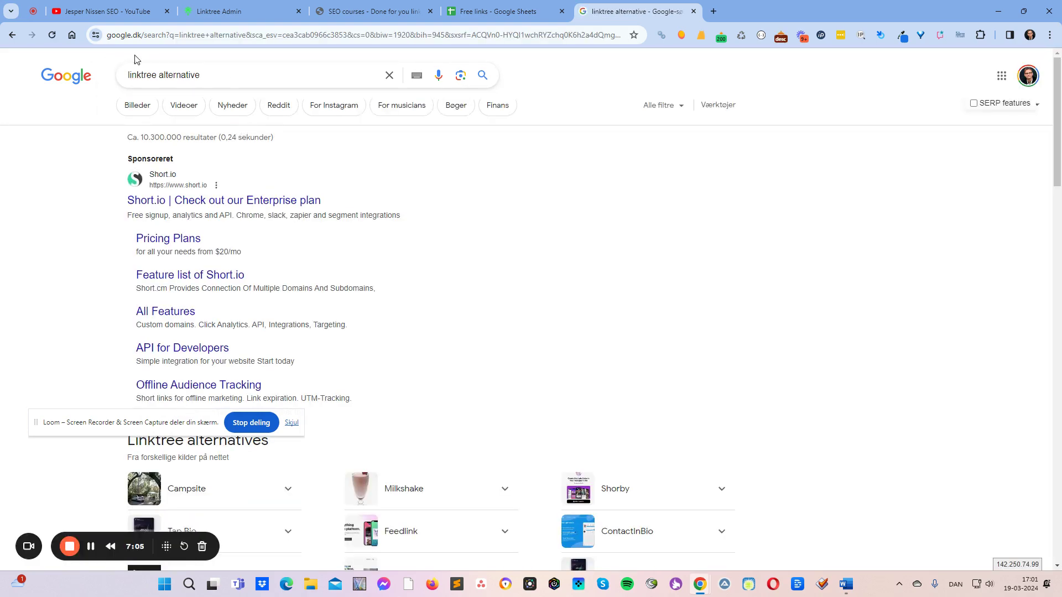
scroll(664, 198, down, 2)
scroll(669, 199, down, 4)
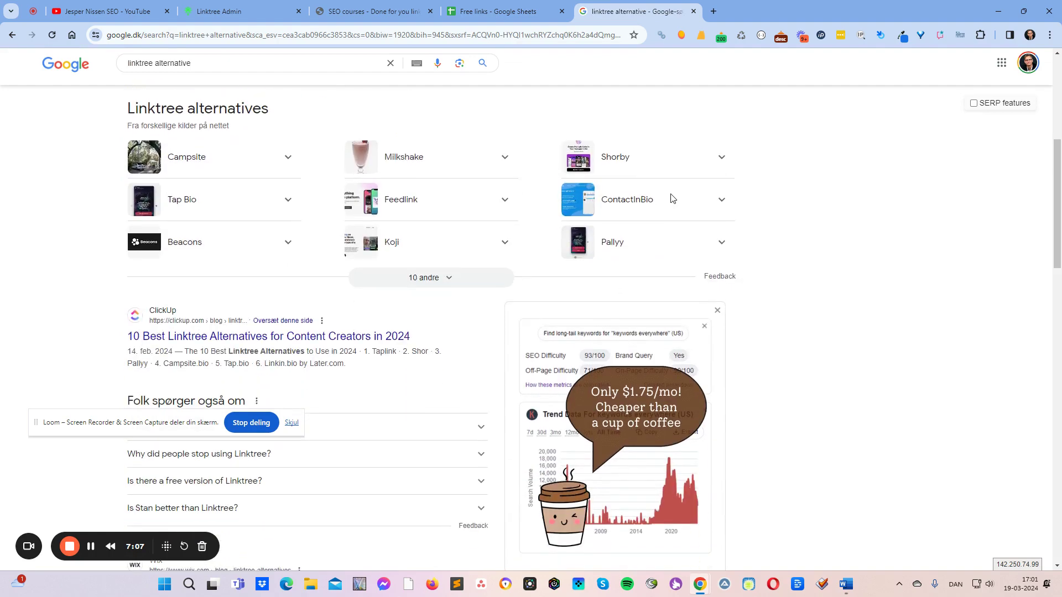
scroll(248, 210, up, 6)
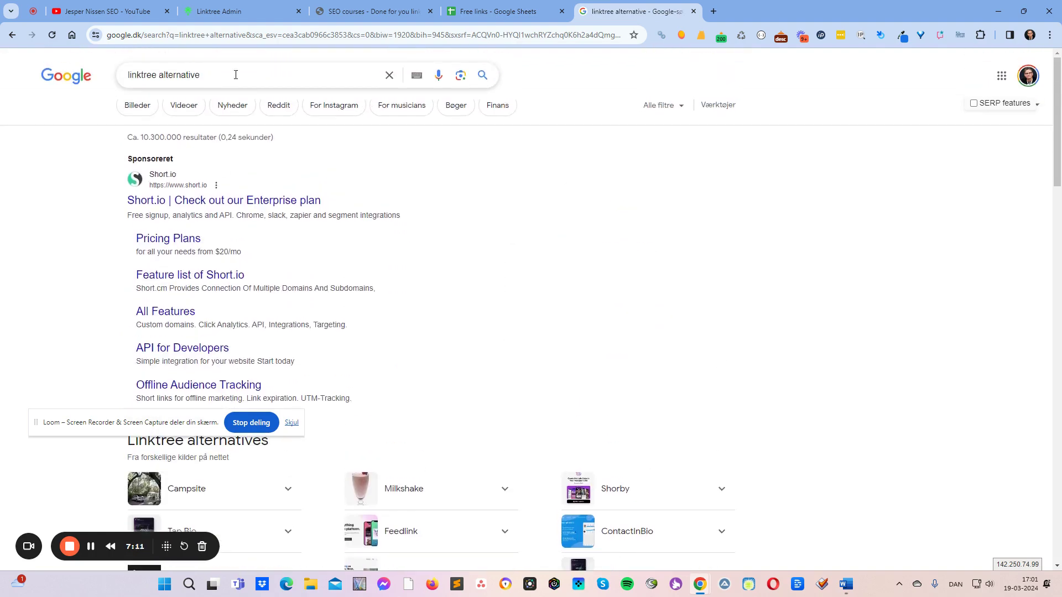
scroll(685, 277, down, 5)
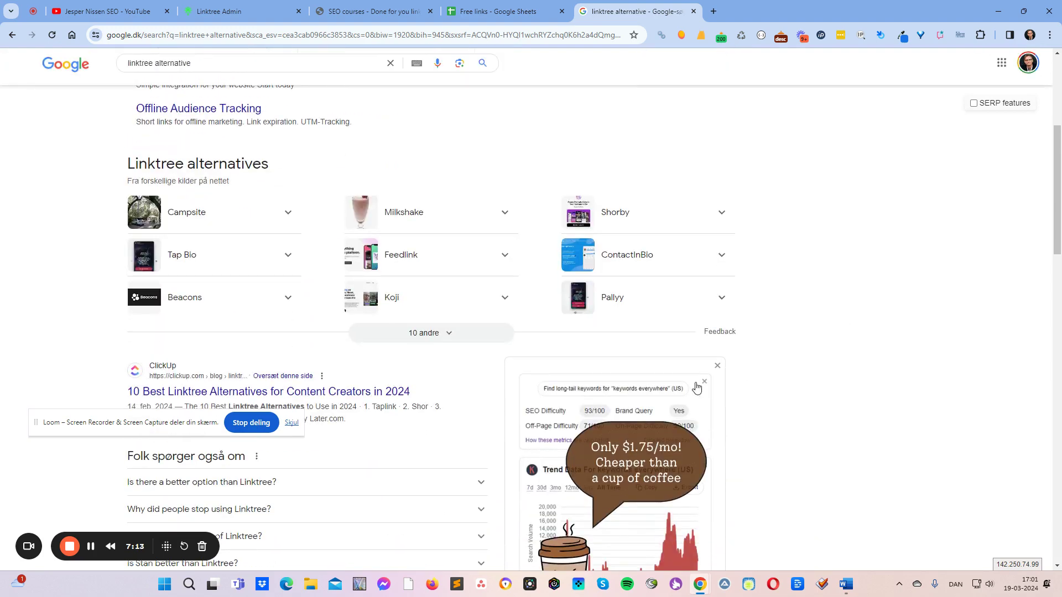
click(437, 334)
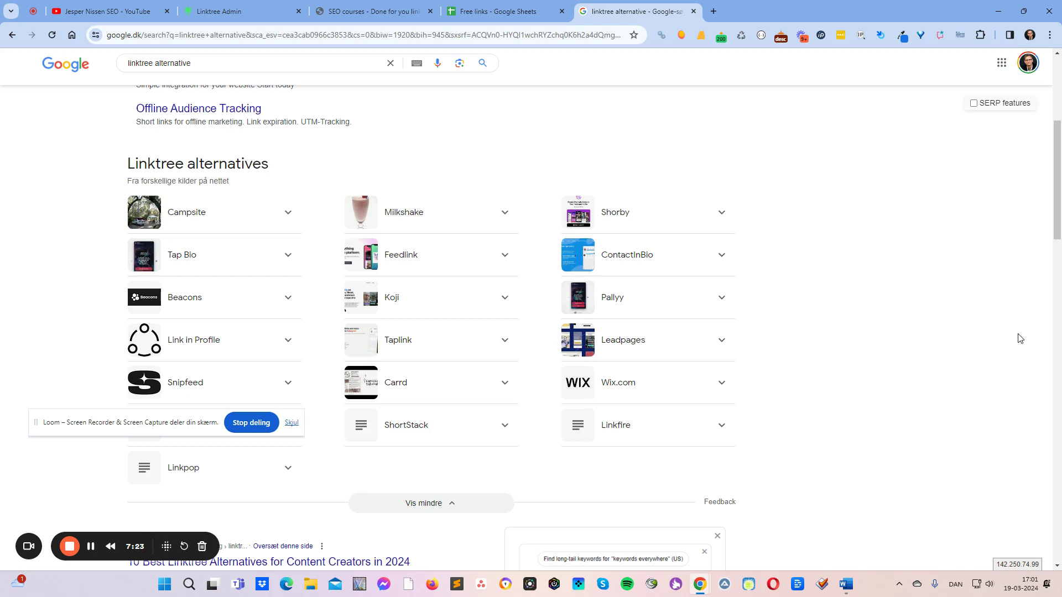
drag(147, 426, 105, 545)
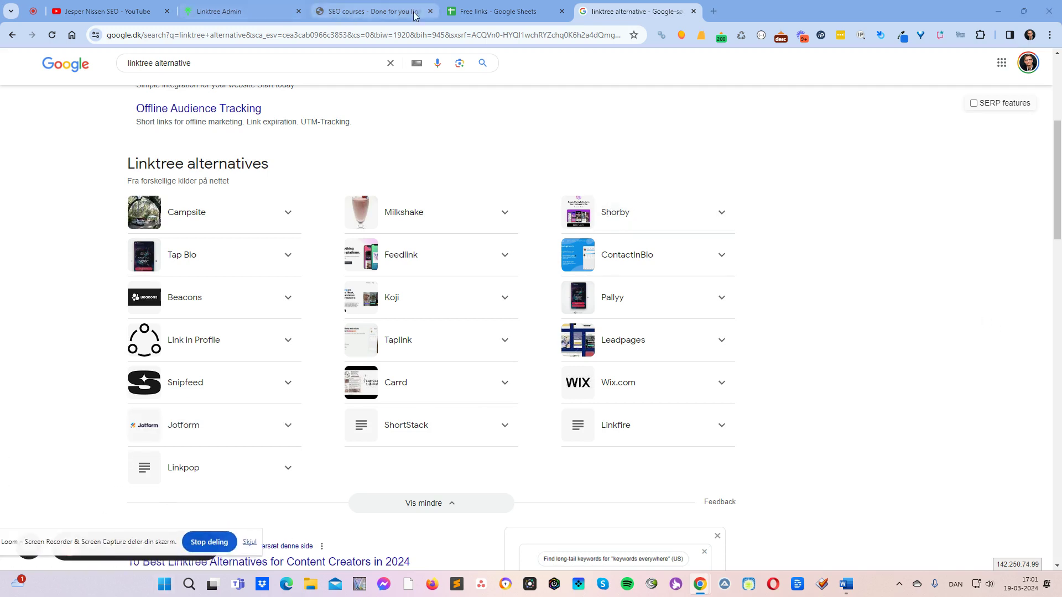
click(497, 11)
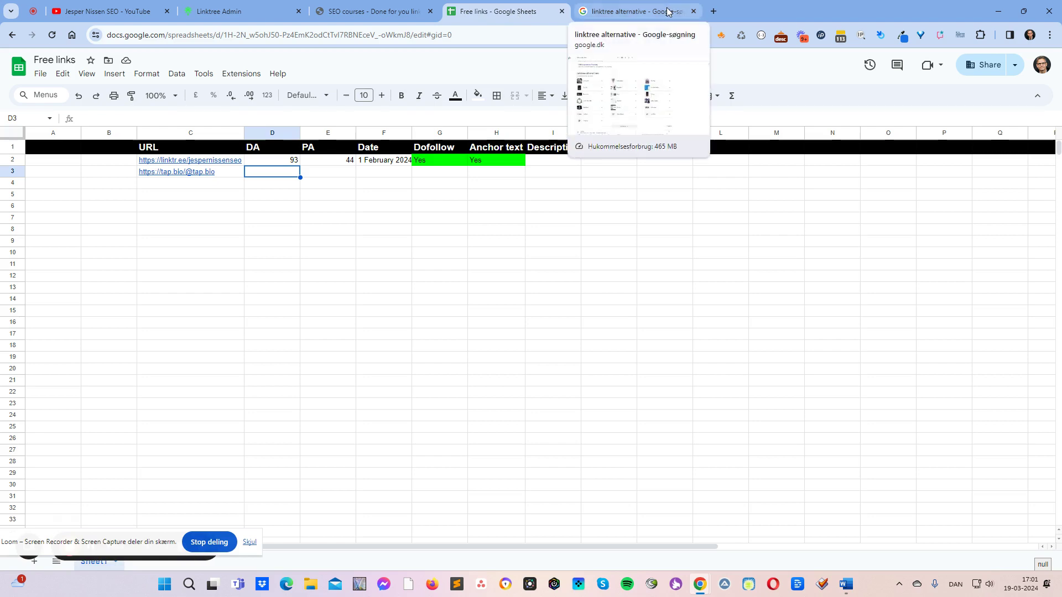
Step: Enter wix.com in cell C4 of the URL column
click(668, 11)
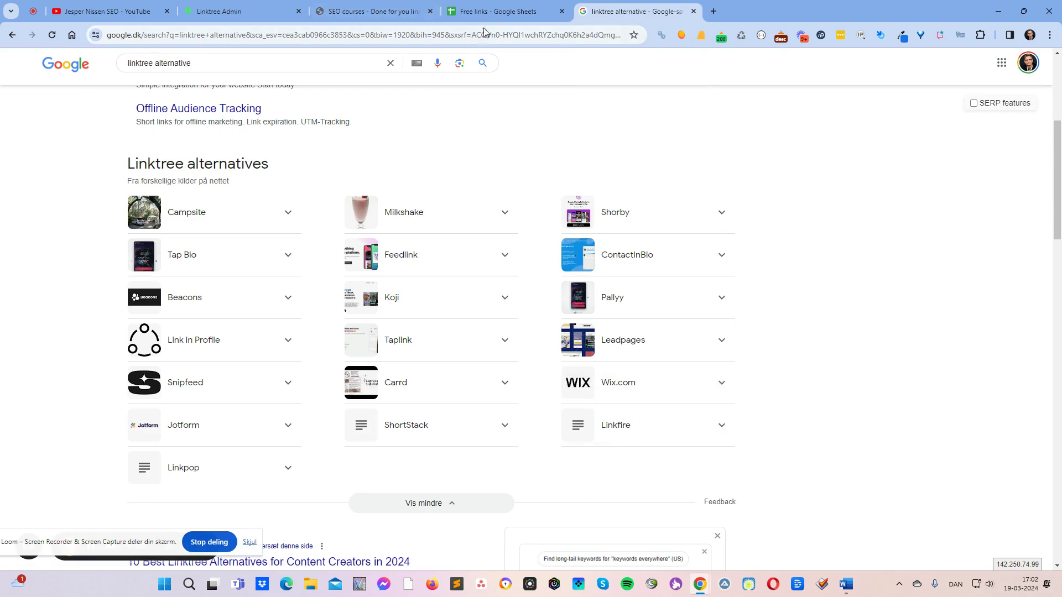
click(492, 12)
click(186, 189)
text(wix.com)
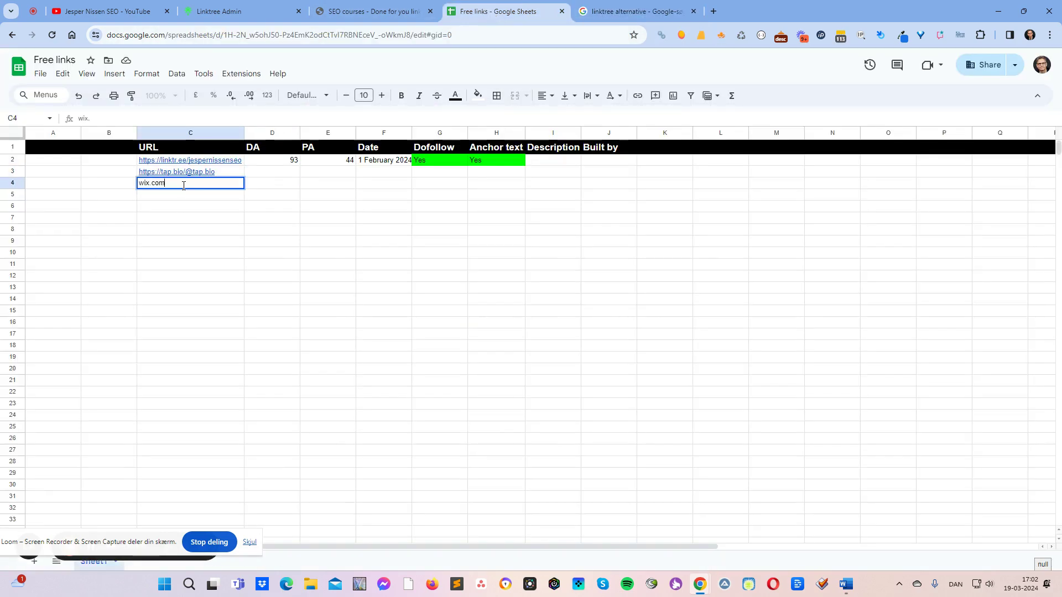
key(Return)
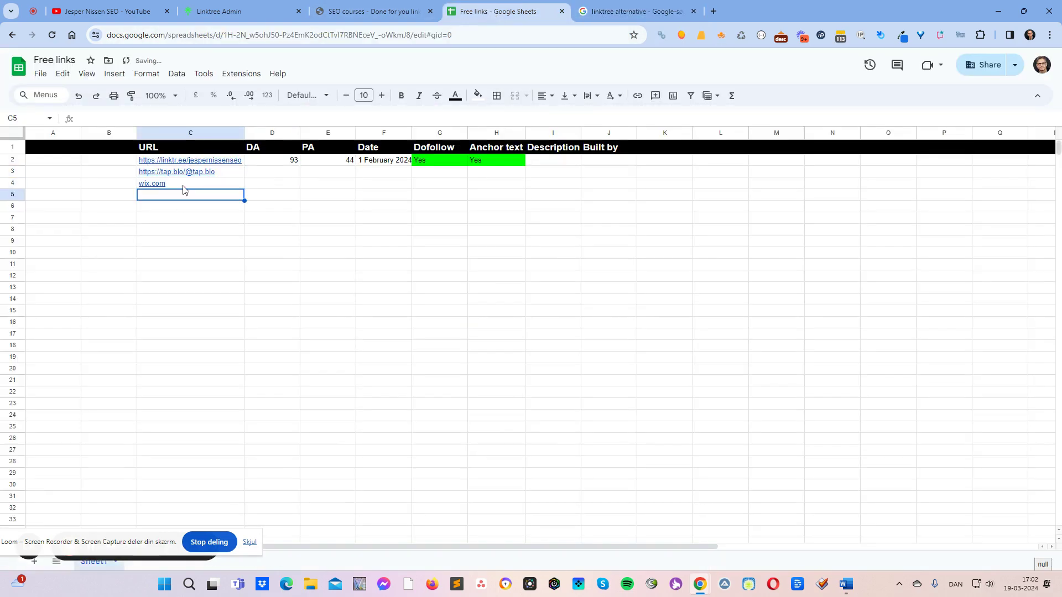
click(636, 11)
click(244, 212)
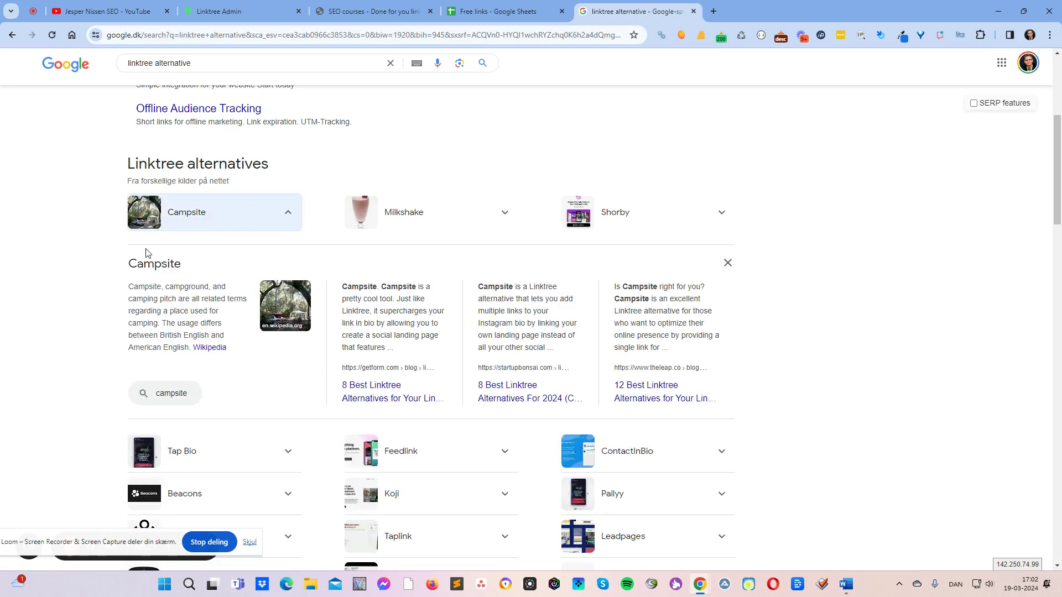
click(712, 12)
text(campsite)
key(Return)
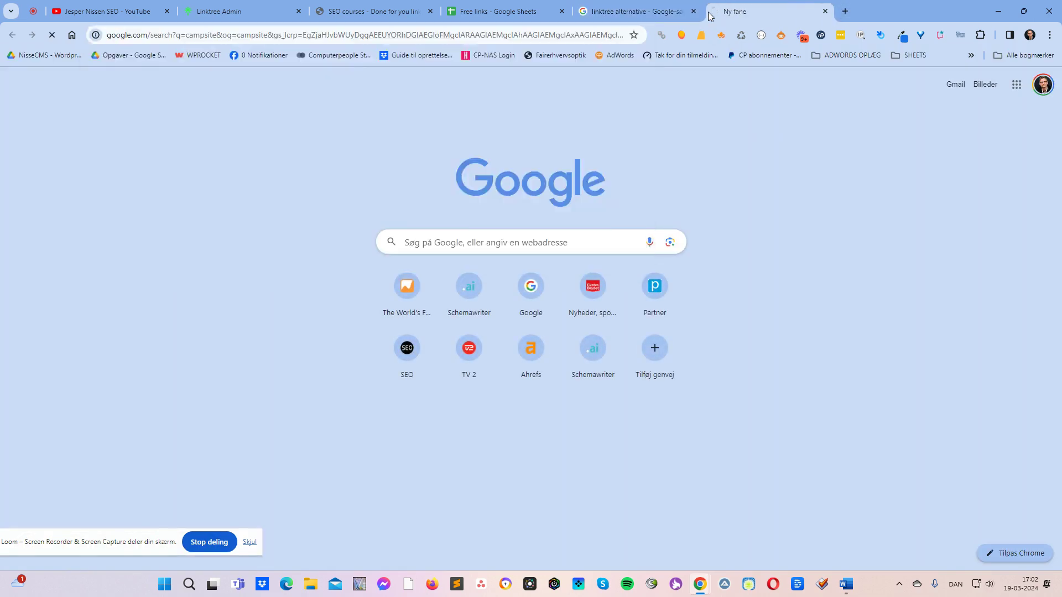
click(225, 219)
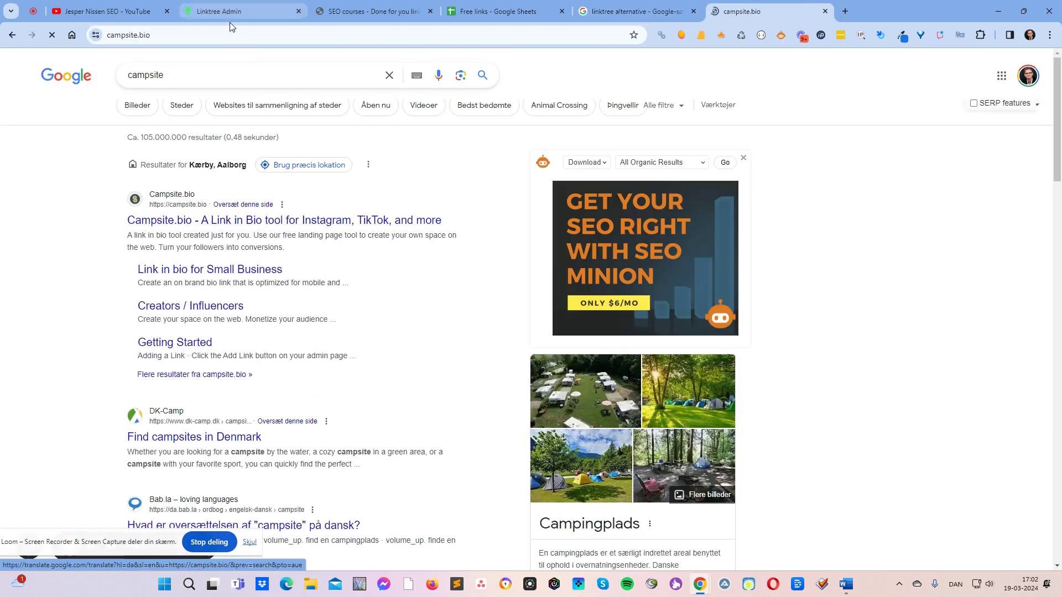
click(497, 11)
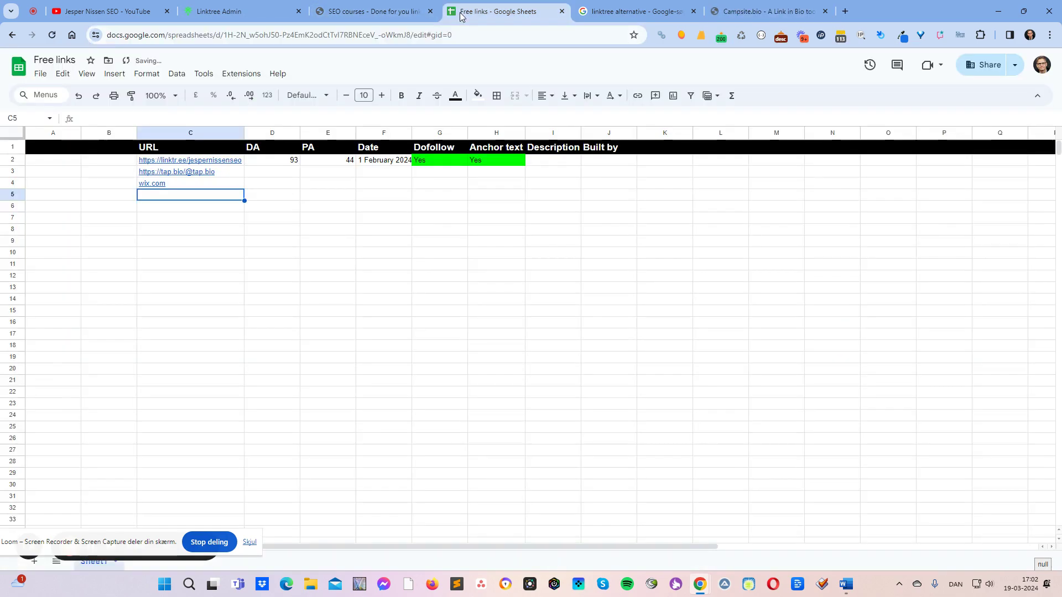
text(https://campsite.bio/)
click(187, 221)
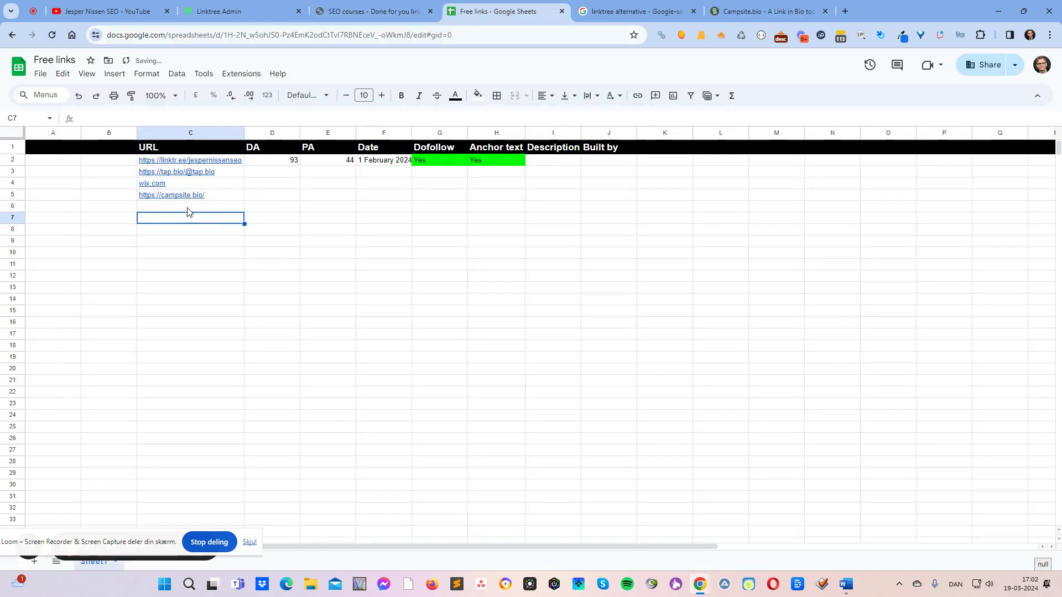
Step: Step through the URL, Date and Dofollow cells to review the four listed entries
key(Up)
key(Up)
key(Up)
key(Up)
key(Down)
key(Down)
key(Down)
key(Down)
key(Down)
key(Down)
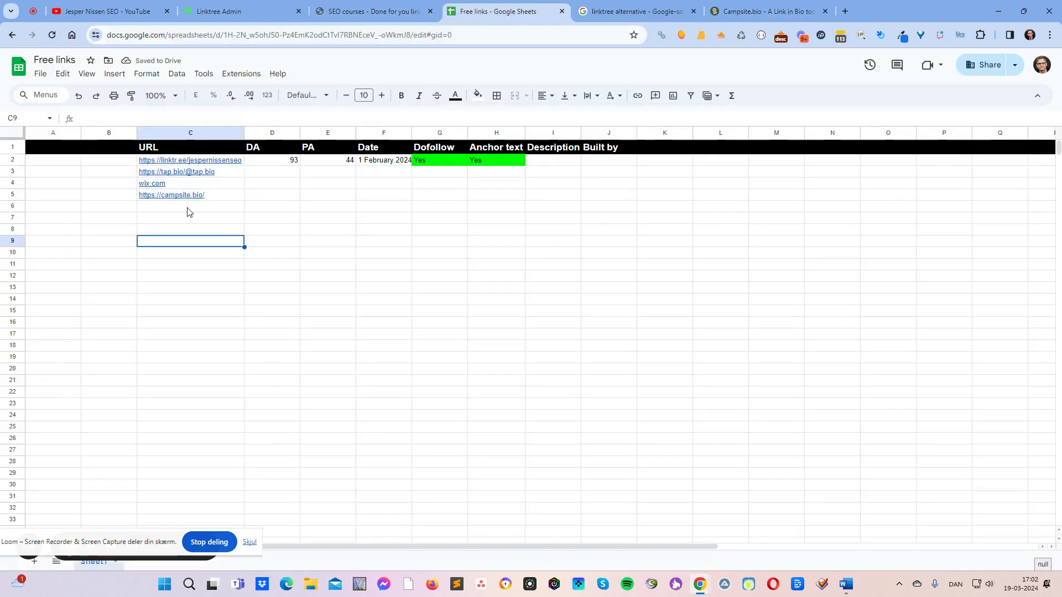
key(Down)
key(Up)
key(Up)
key(Up)
key(Up)
key(Up)
key(Up)
key(Up)
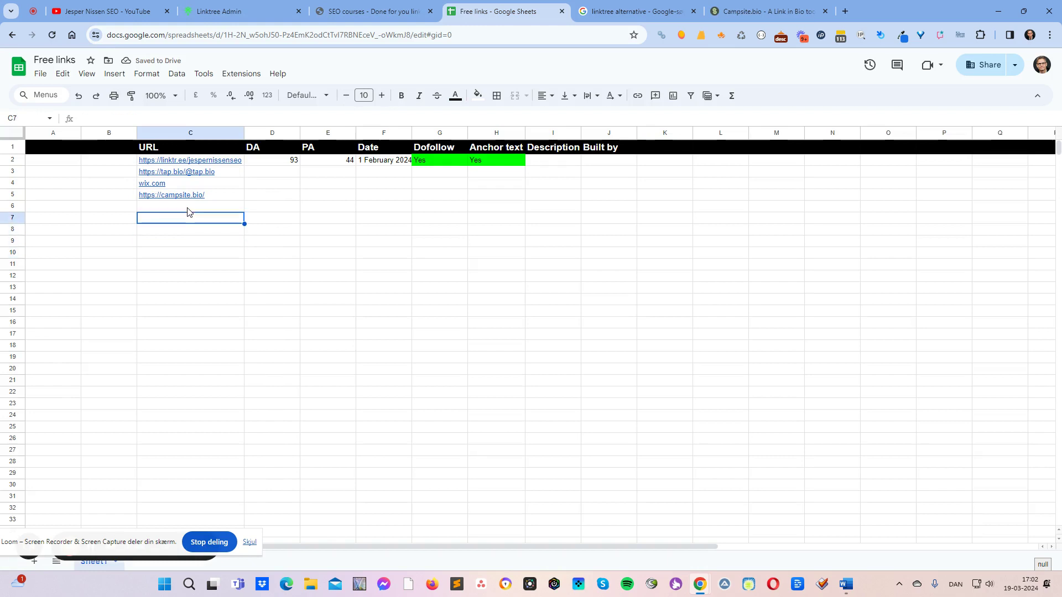
key(Down)
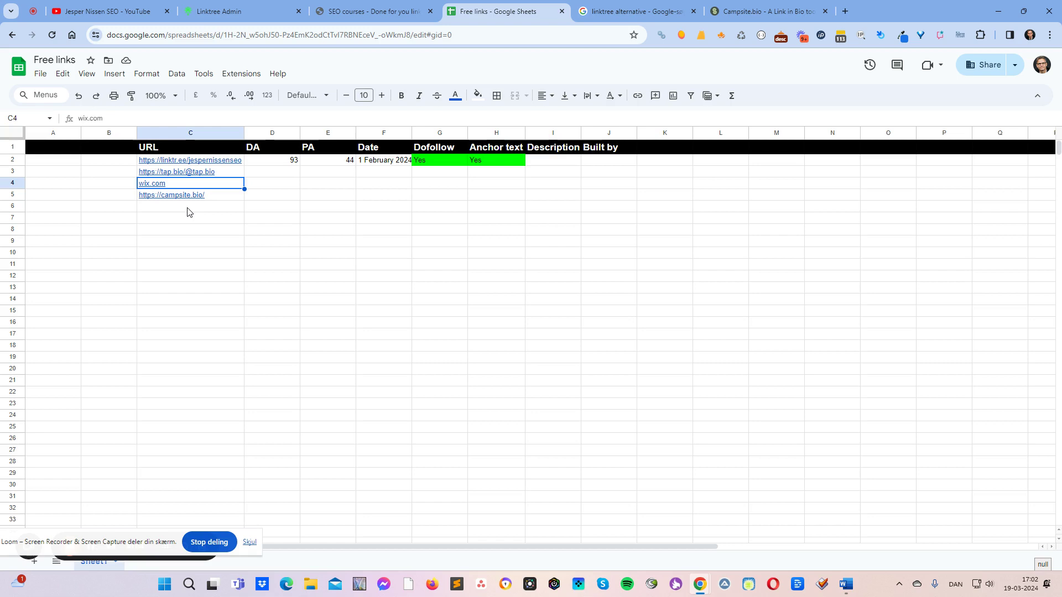
key(Right)
key(Up)
key(Up)
key(Down)
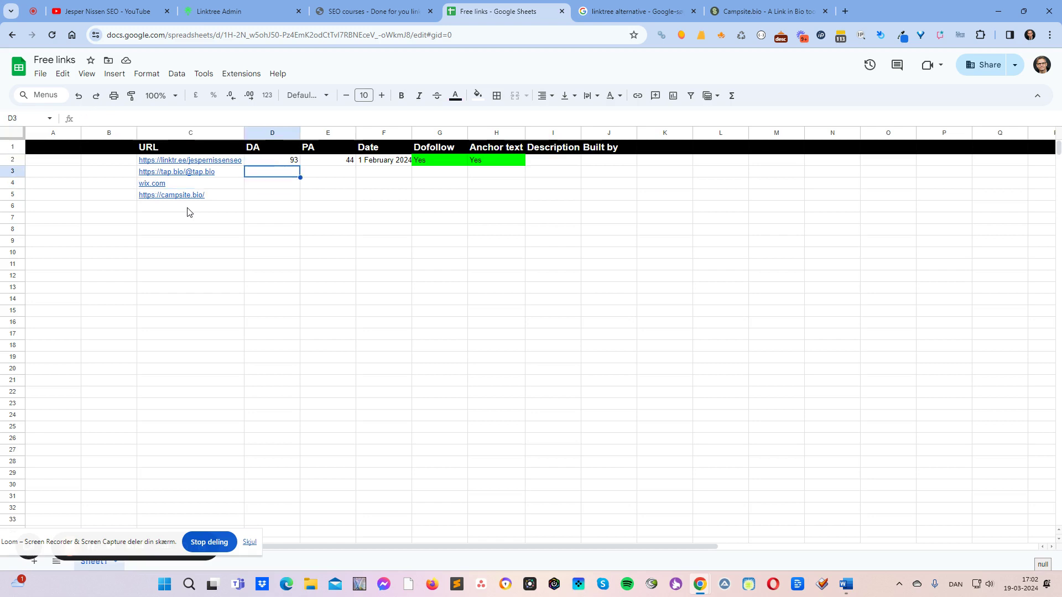
key(Right)
key(Right)
key(Right)
key(Right)
key(Down)
key(Left)
key(Left)
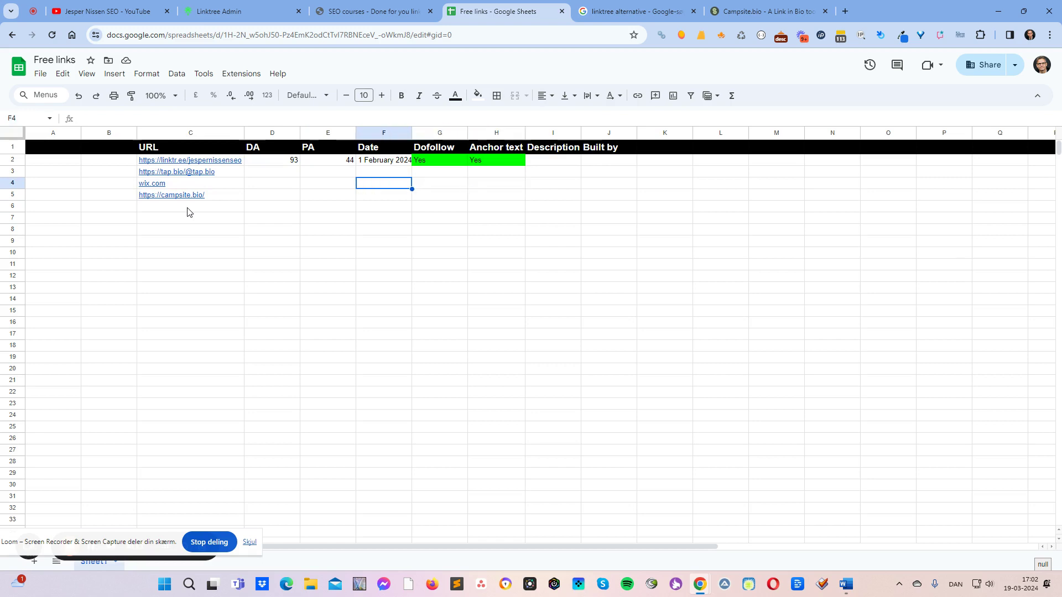
key(Up)
key(Up)
key(Right)
key(Down)
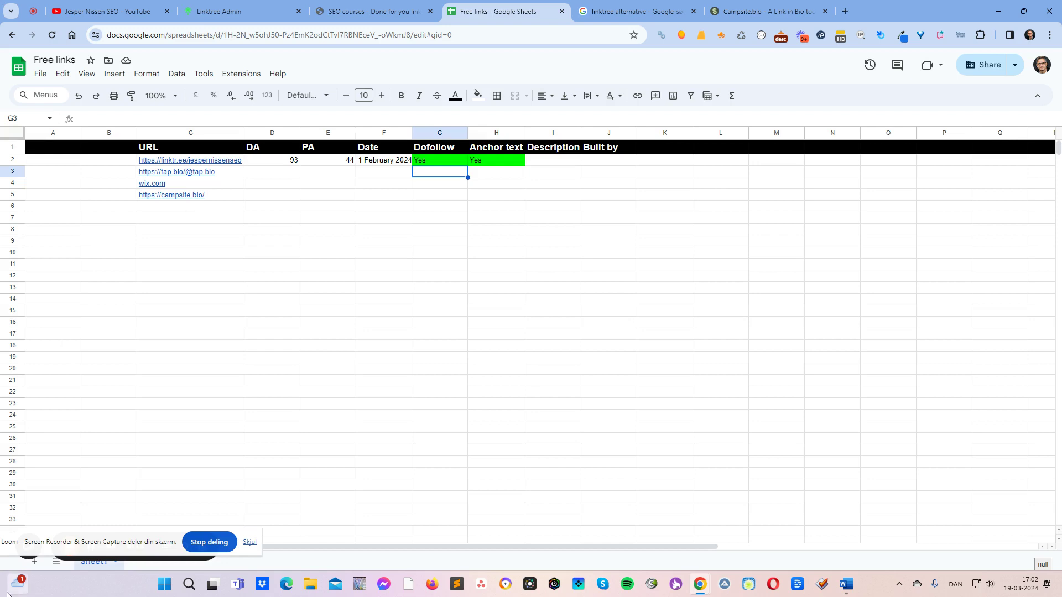
drag(146, 543, 884, 572)
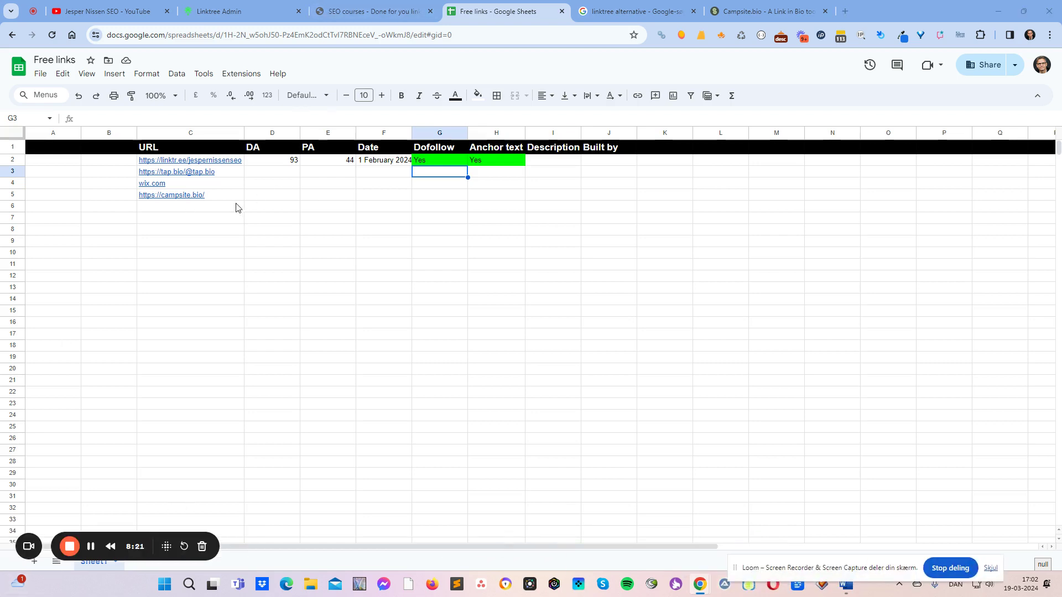
click(577, 197)
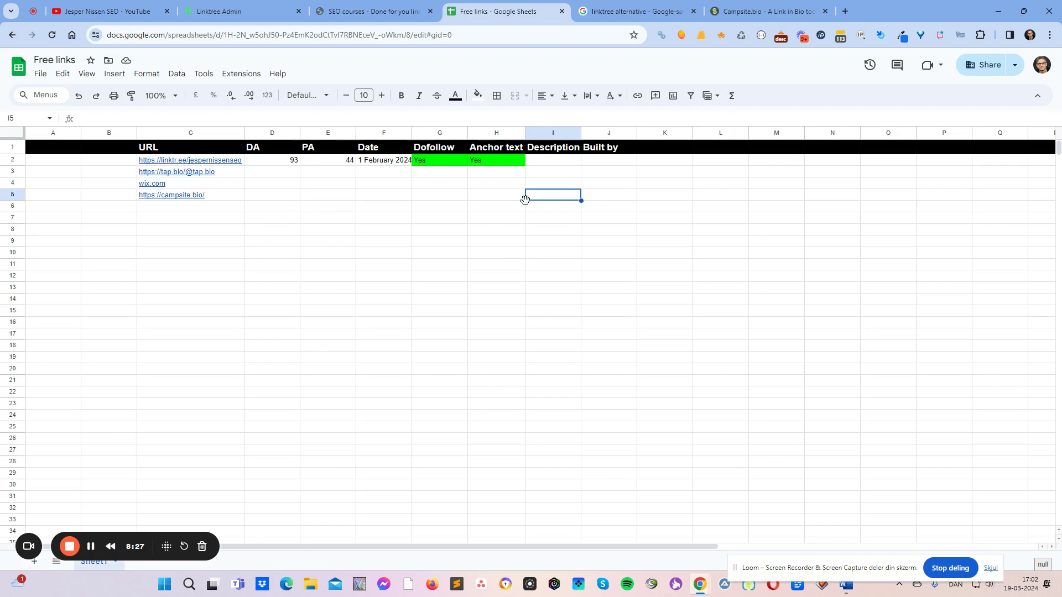
drag(127, 541, 783, 538)
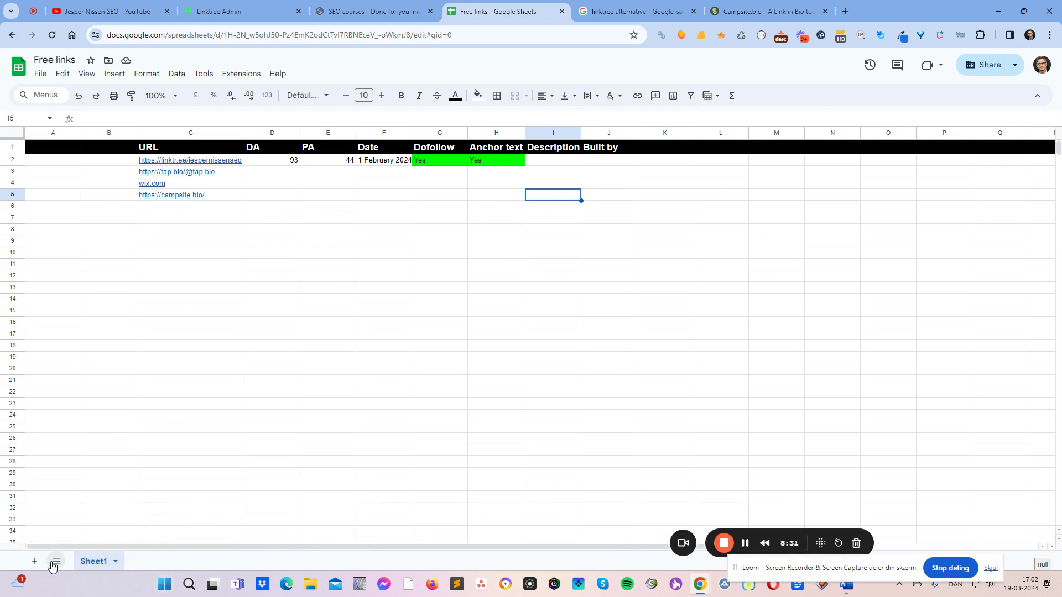
Step: Add a second sheet, renaming Sheet1 to 'Links' and Sheet2 to 'Deleted'
click(34, 562)
double_click(92, 562)
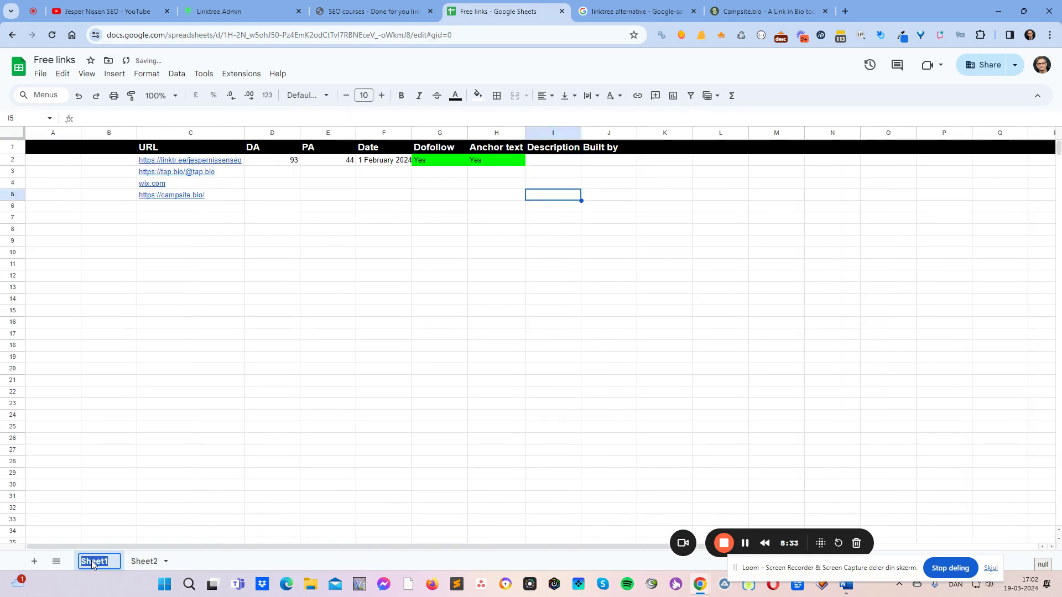
text(Link)
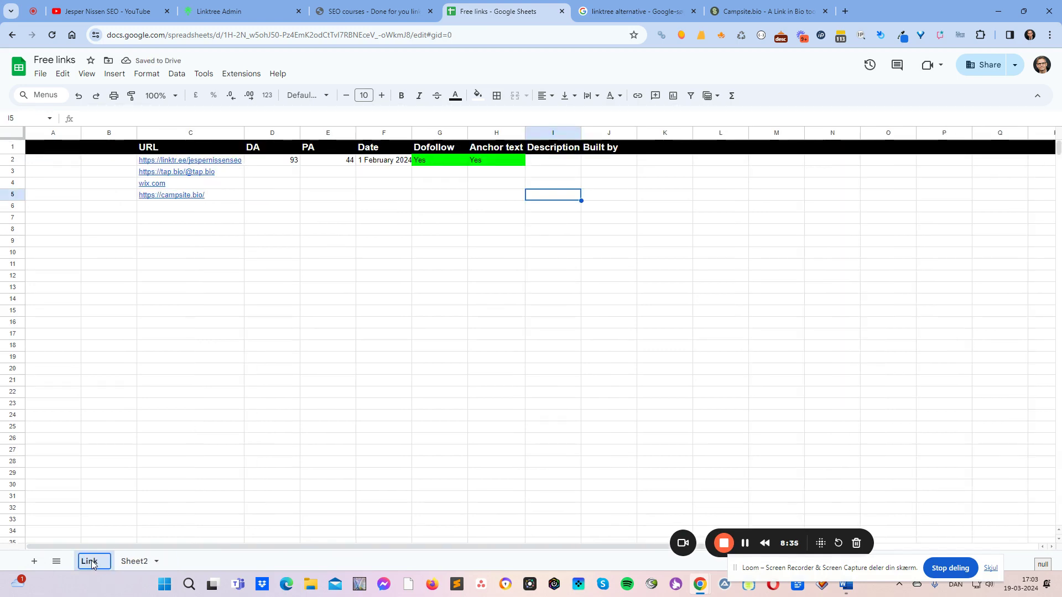
text(s)
double_click(141, 562)
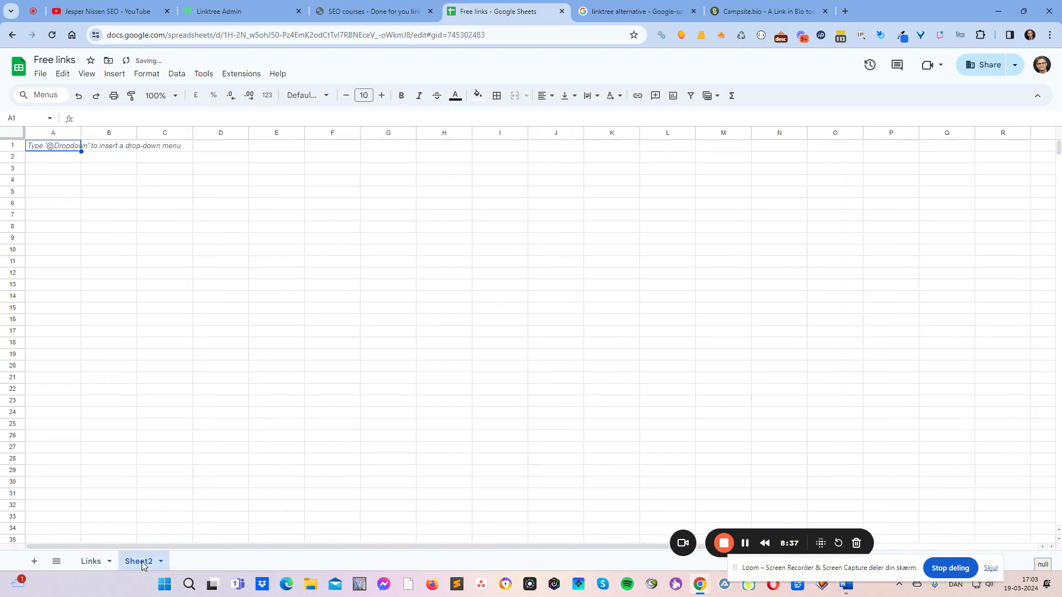
text(Deleted)
key(Return)
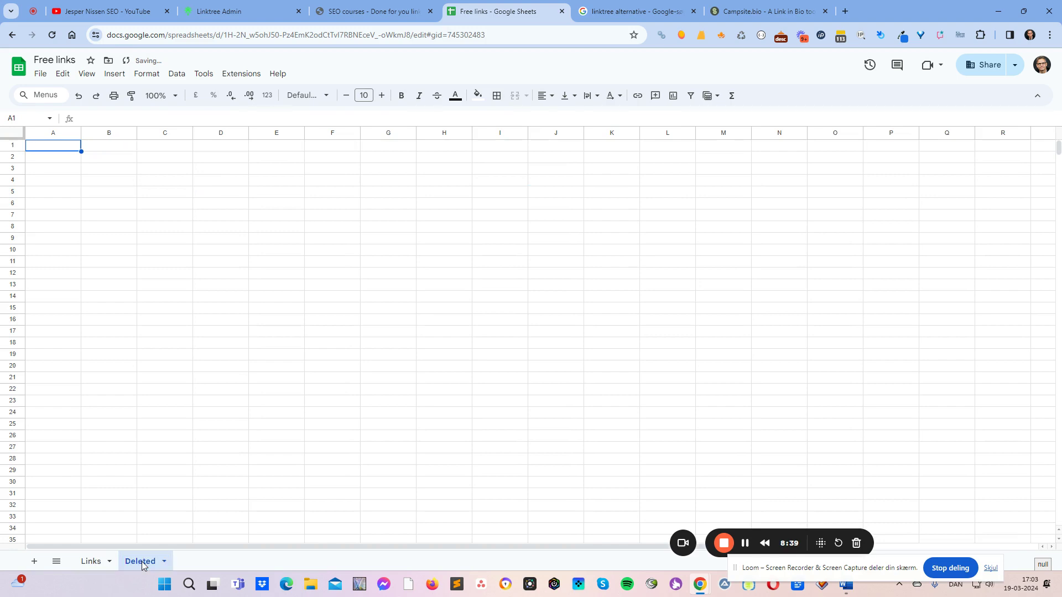
click(91, 561)
click(233, 198)
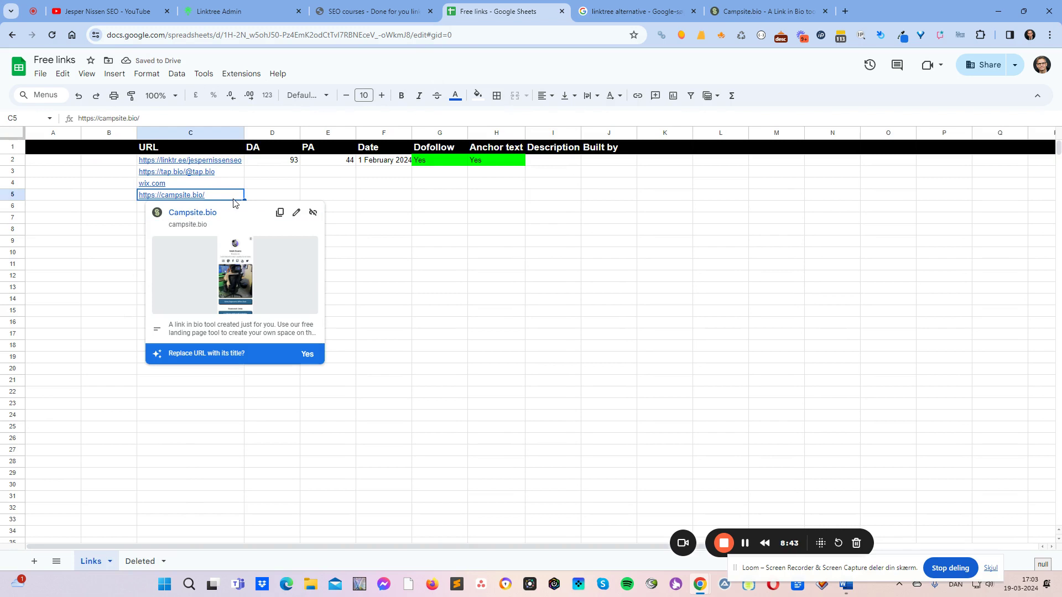
click(138, 562)
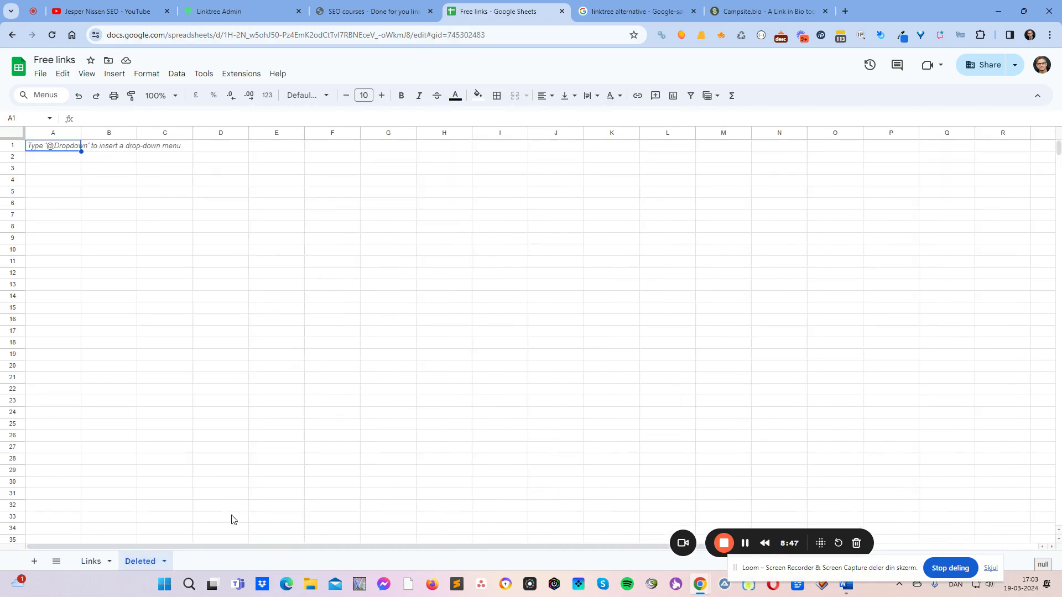
click(95, 161)
text(https://campsite.bio/)
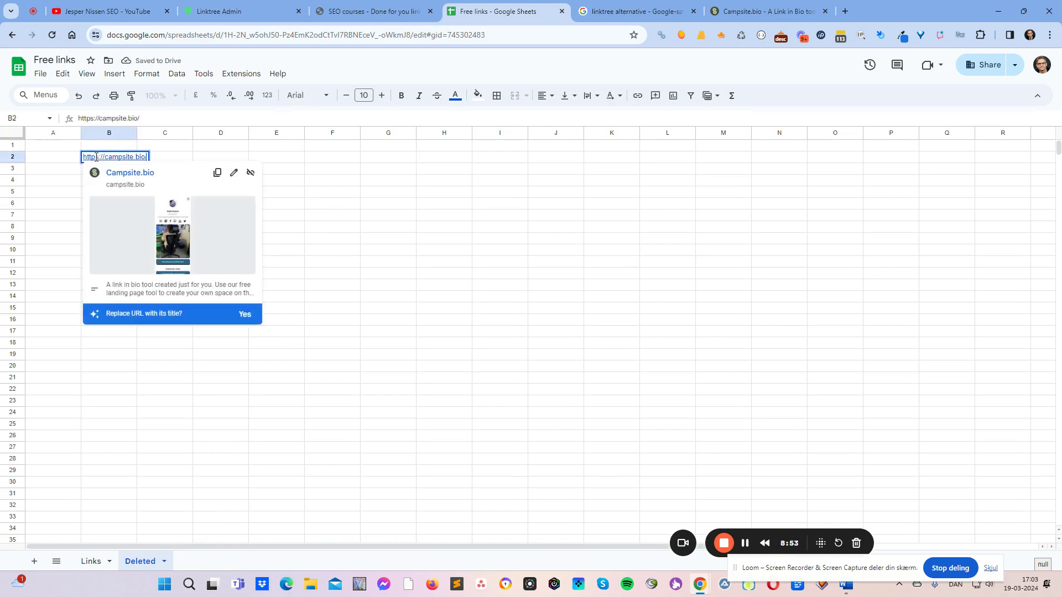
click(504, 206)
Step: Type 'Gets deleted by moderators after three months' in D2 beside the URL
click(187, 160)
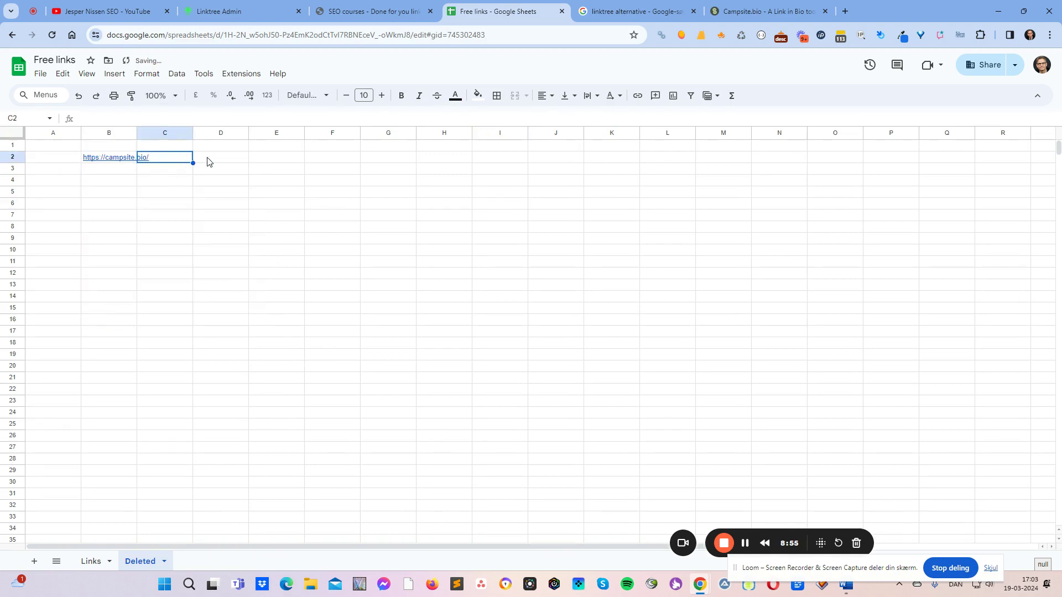
click(219, 162)
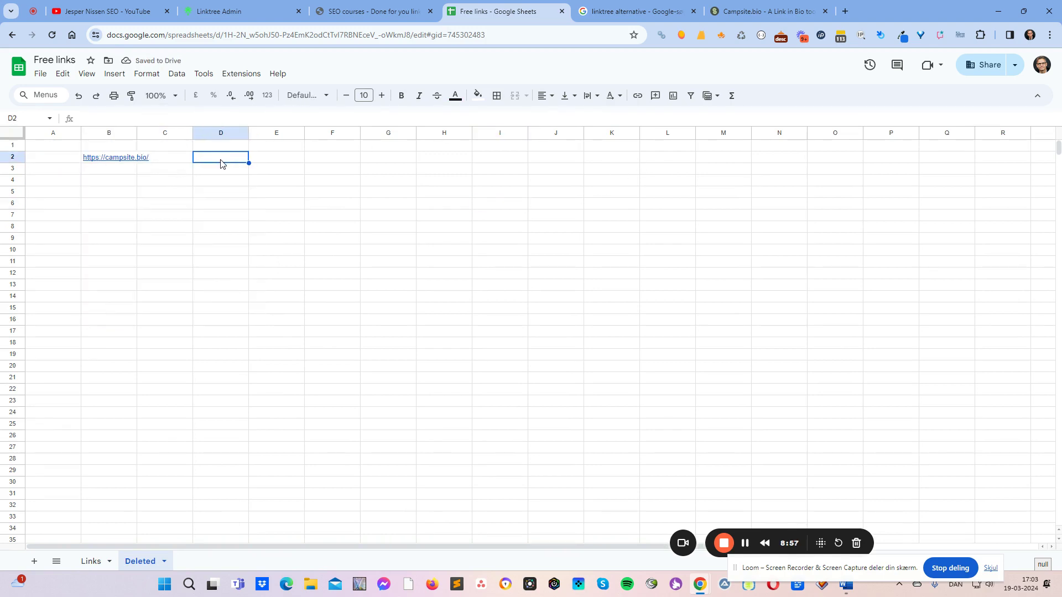
text(Gets )
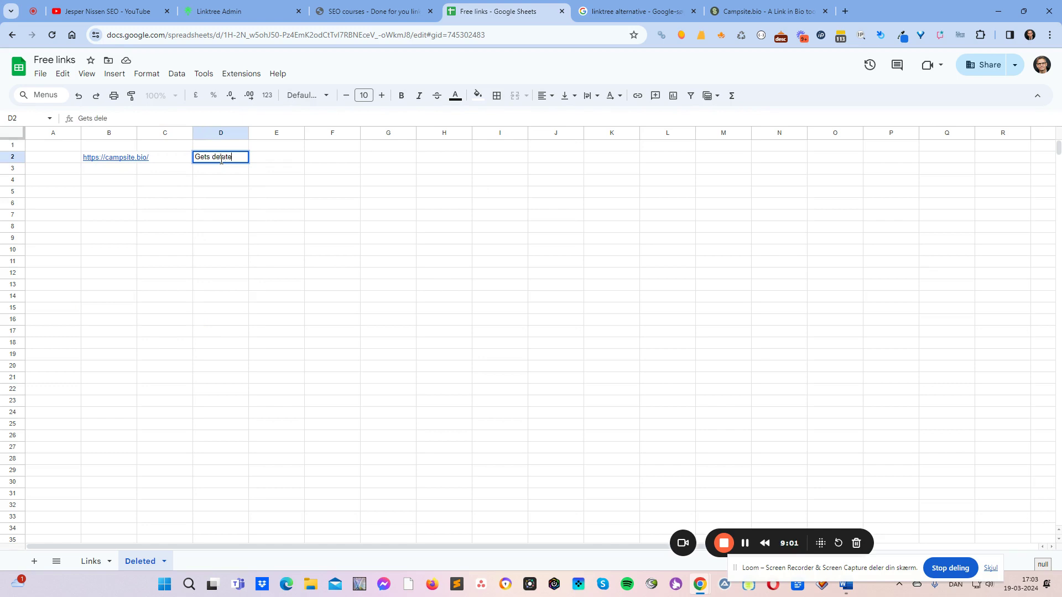
text(deleted by moderatros)
key(BackSpace)
key(BackSpace)
key(BackSpace)
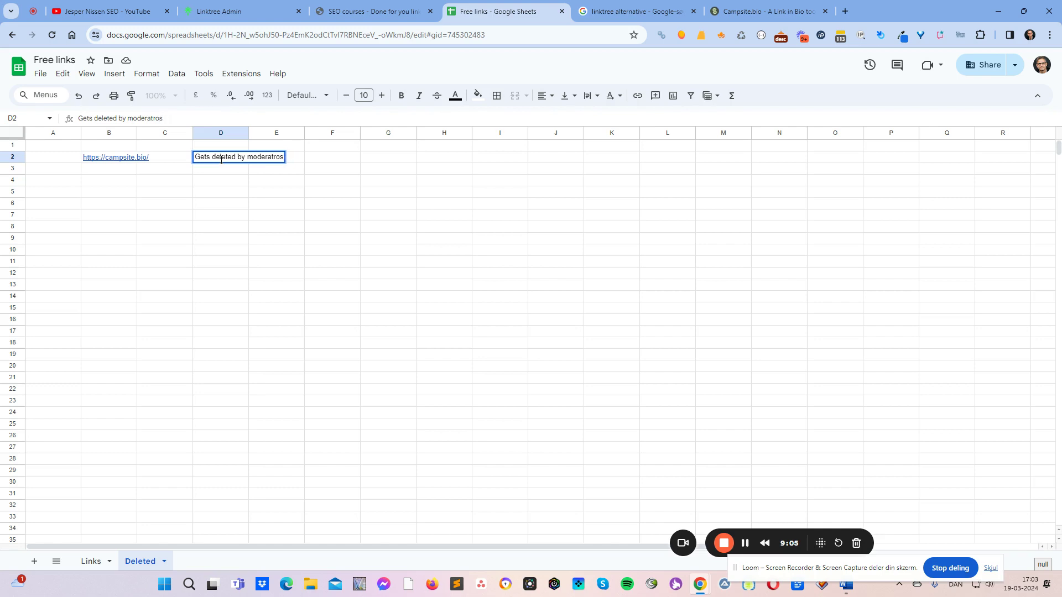
text(ors after three months)
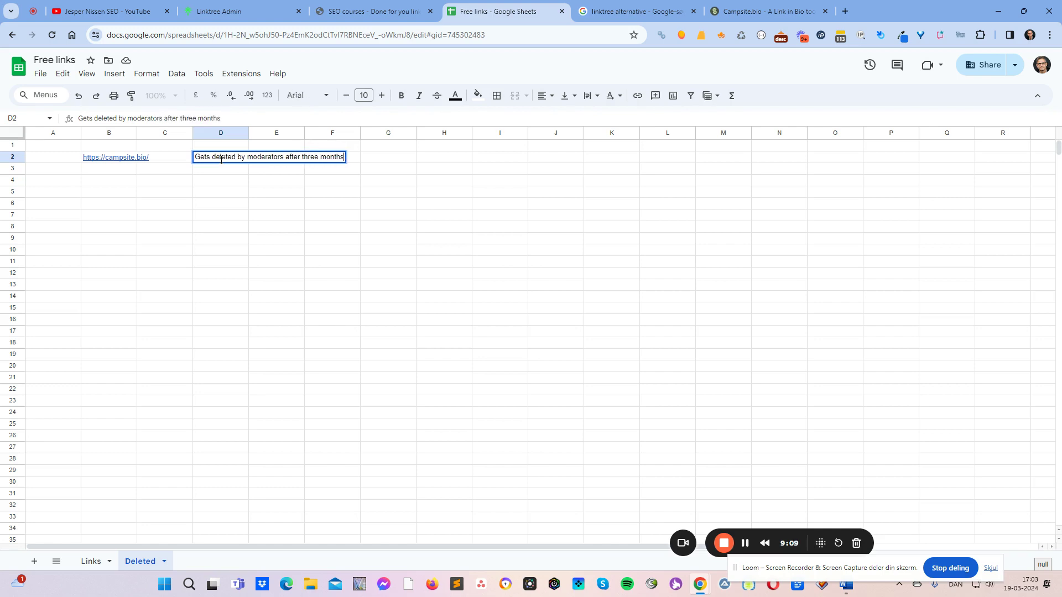
key(Return)
key(Up)
key(Left)
key(Left)
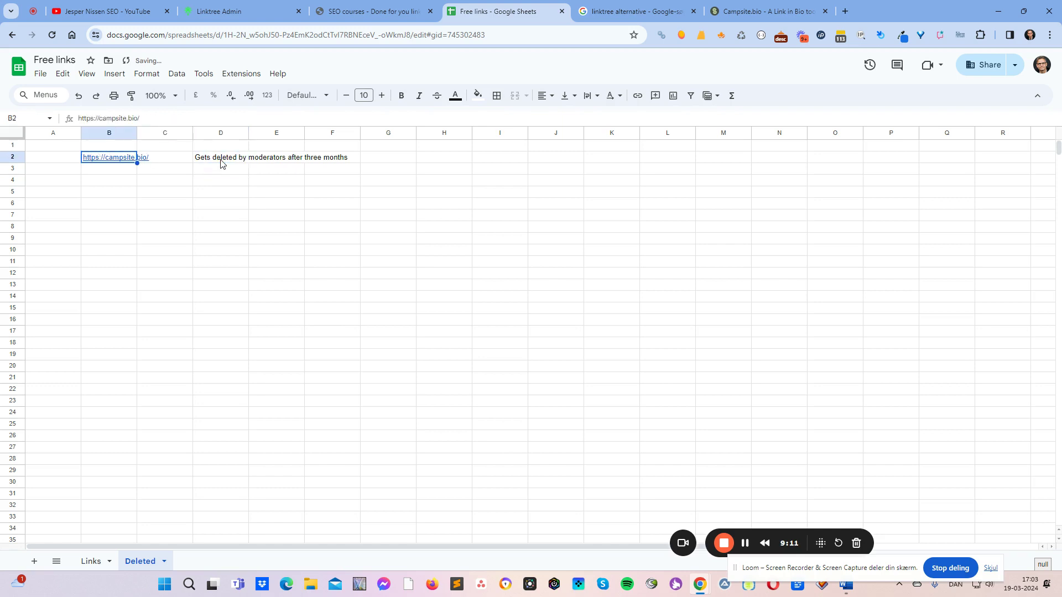
click(92, 562)
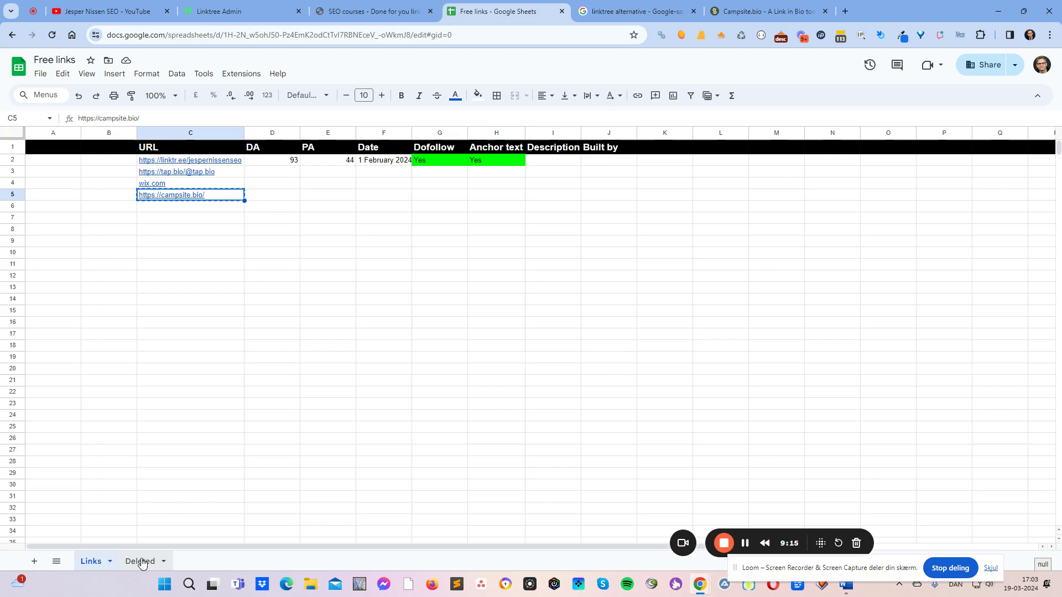
Step: Switch from the Links sheet back to the Deleted sheet holding the campsite.bio note
click(240, 325)
click(247, 259)
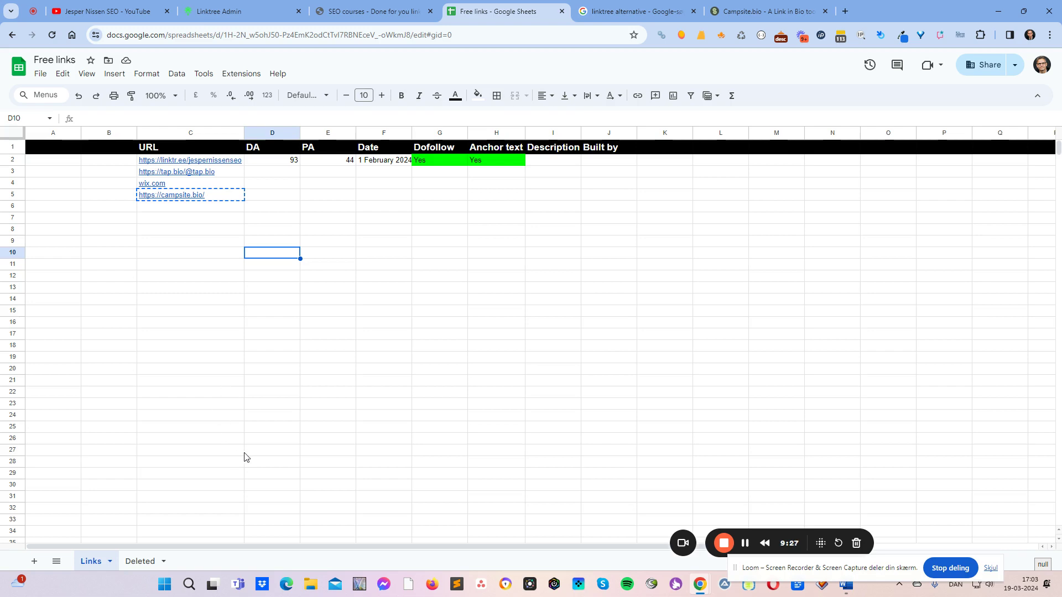
click(135, 561)
click(168, 200)
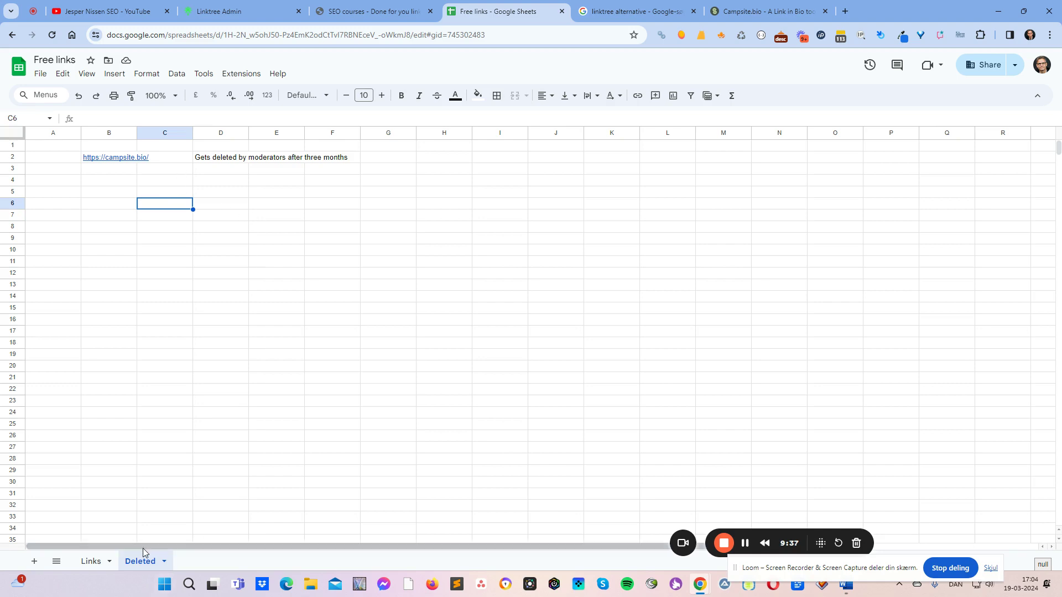
drag(763, 539, 139, 508)
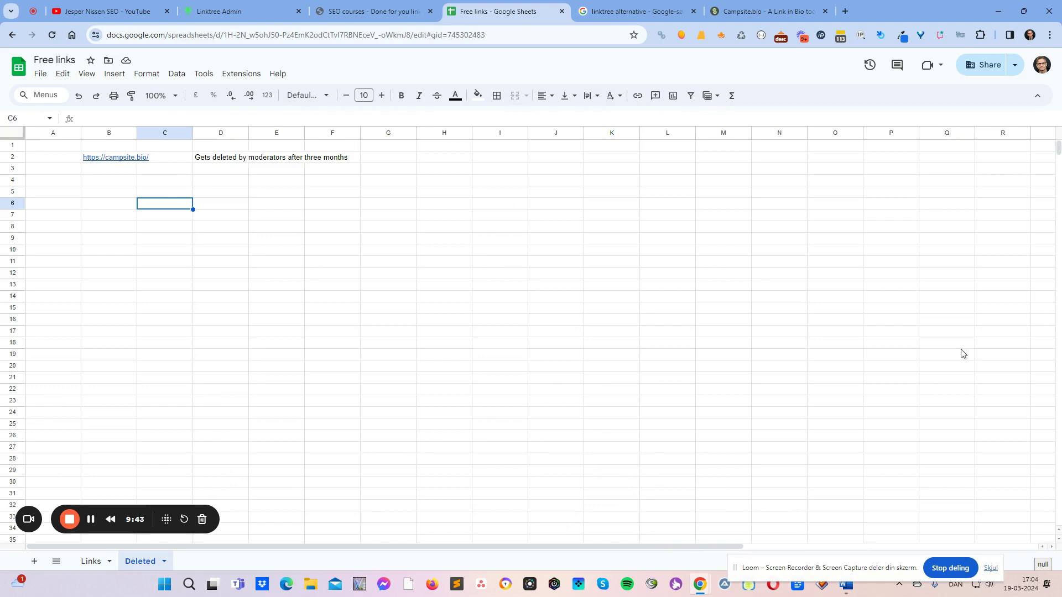